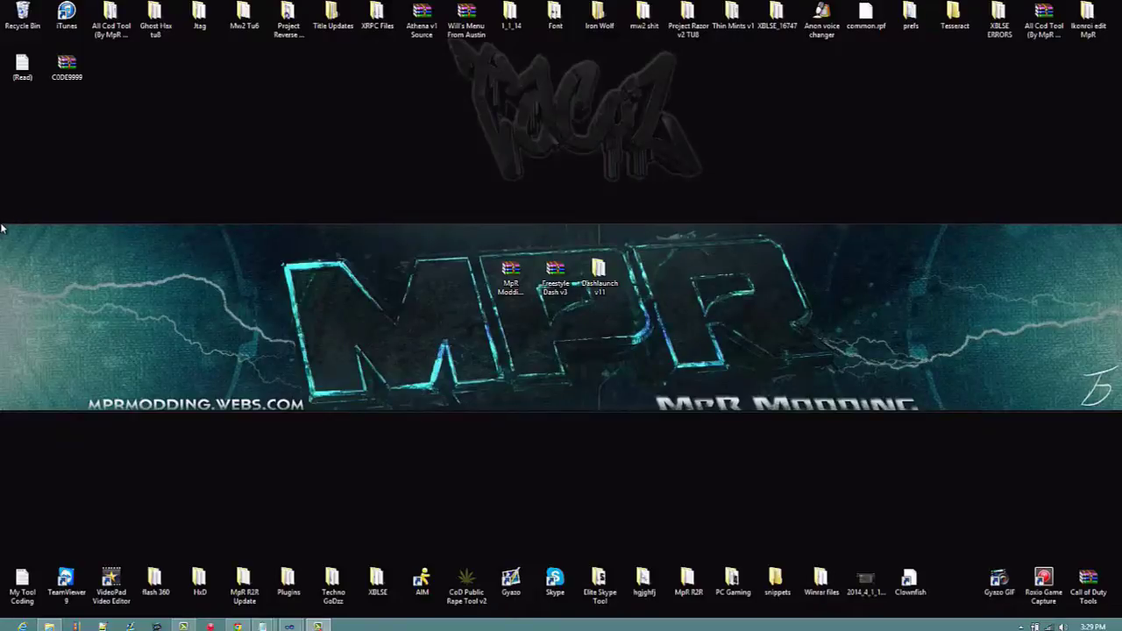
Move the MpR Modding Pack archive from the centre to the top-left desktop icons.
drag(88, 240, 676, 346)
click(397, 280)
drag(492, 247, 659, 338)
click(664, 346)
drag(407, 220, 660, 336)
click(661, 336)
drag(531, 288, 141, 88)
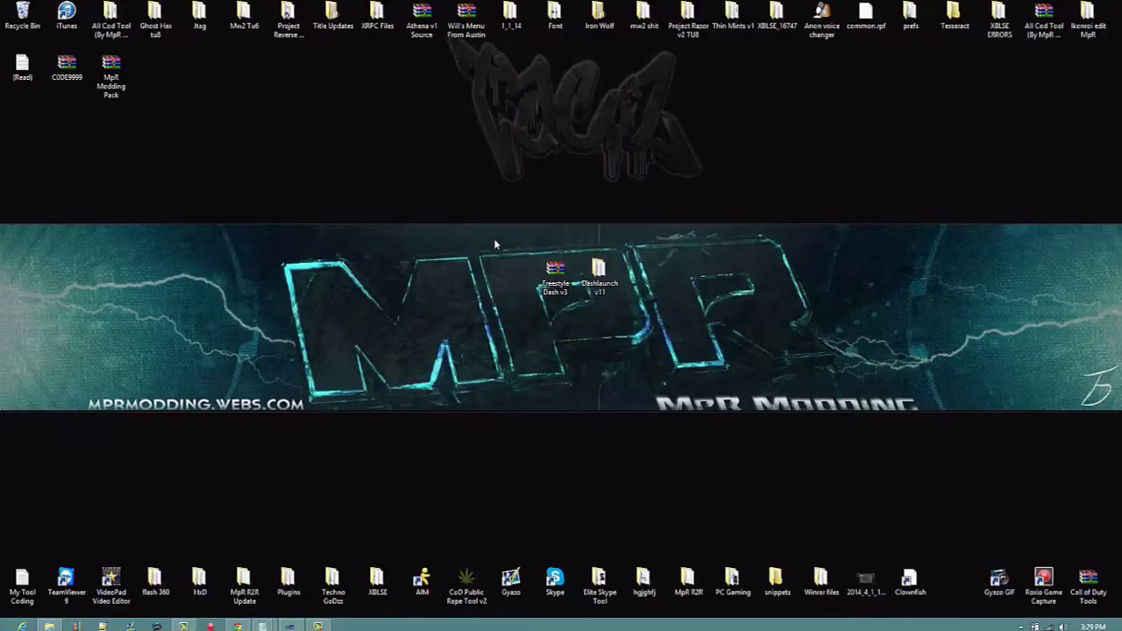
Shift Freestyle Dash v3 and Dashlaunch v11 together slightly down-left, then clear the selection.
drag(520, 254, 706, 328)
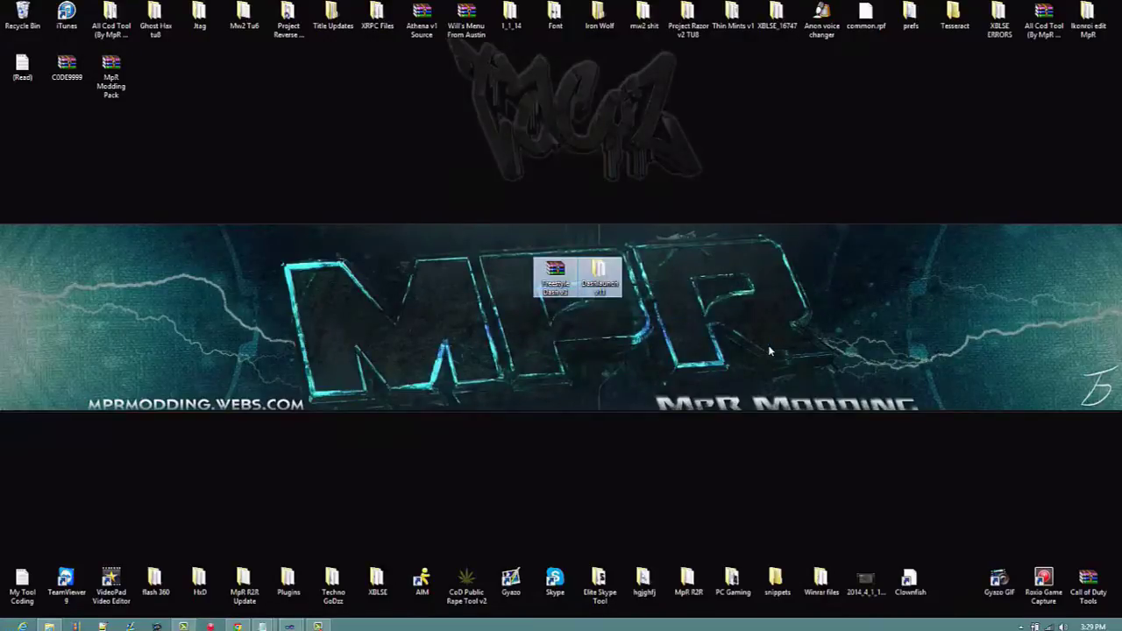
click(585, 272)
click(290, 466)
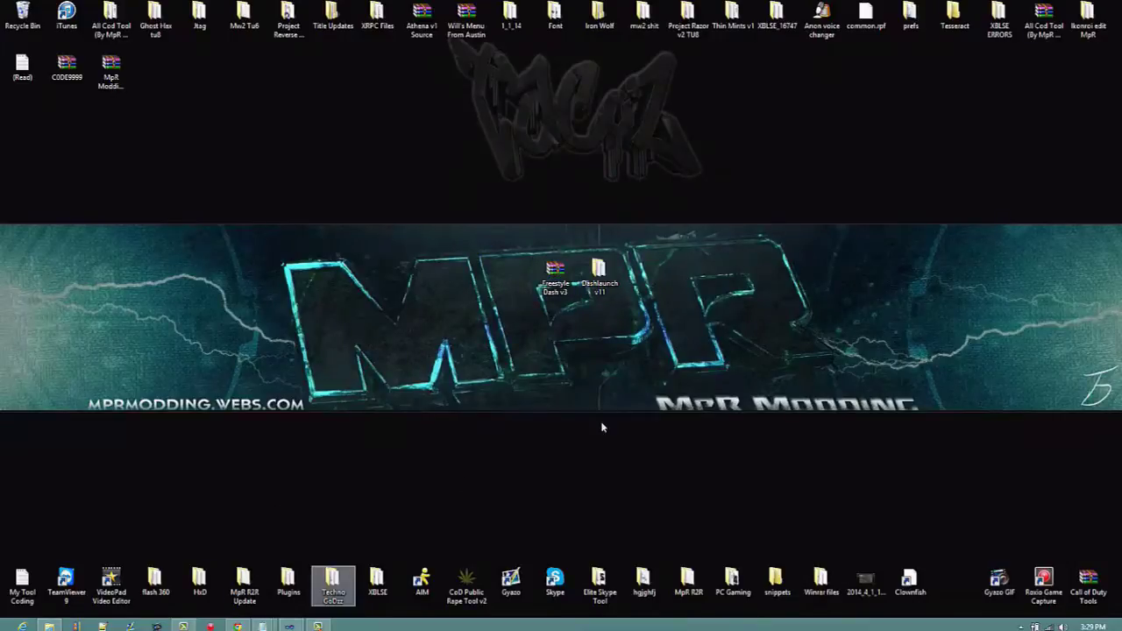
drag(461, 214, 731, 323)
mouse_move(610, 296)
mouse_down()
mouse_move(530, 333)
mouse_move(565, 349)
mouse_up()
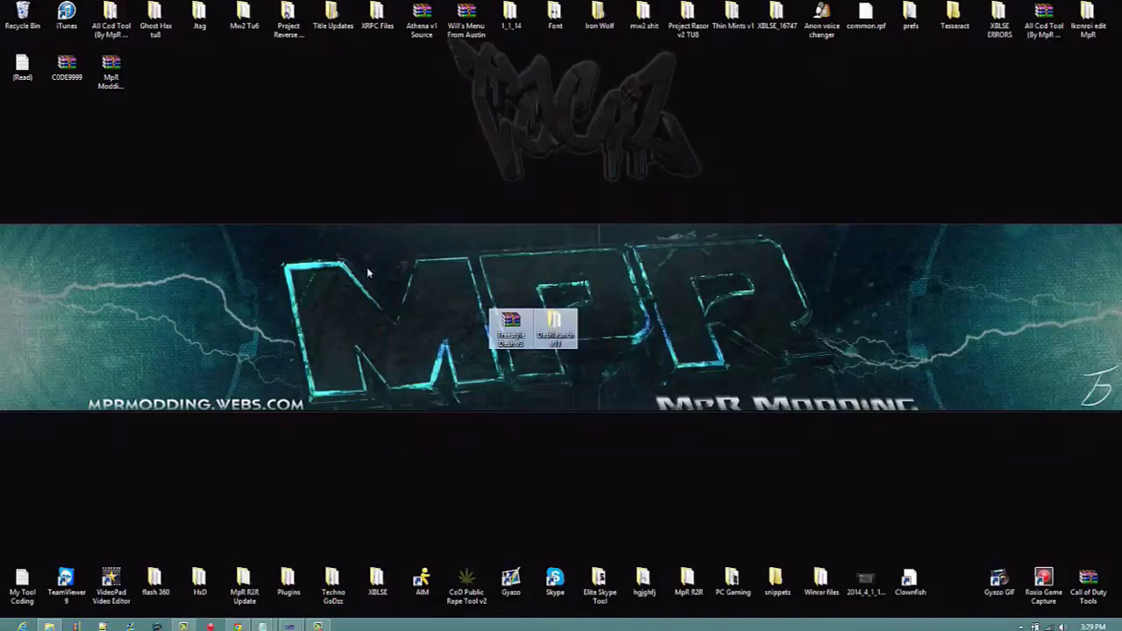
click(504, 338)
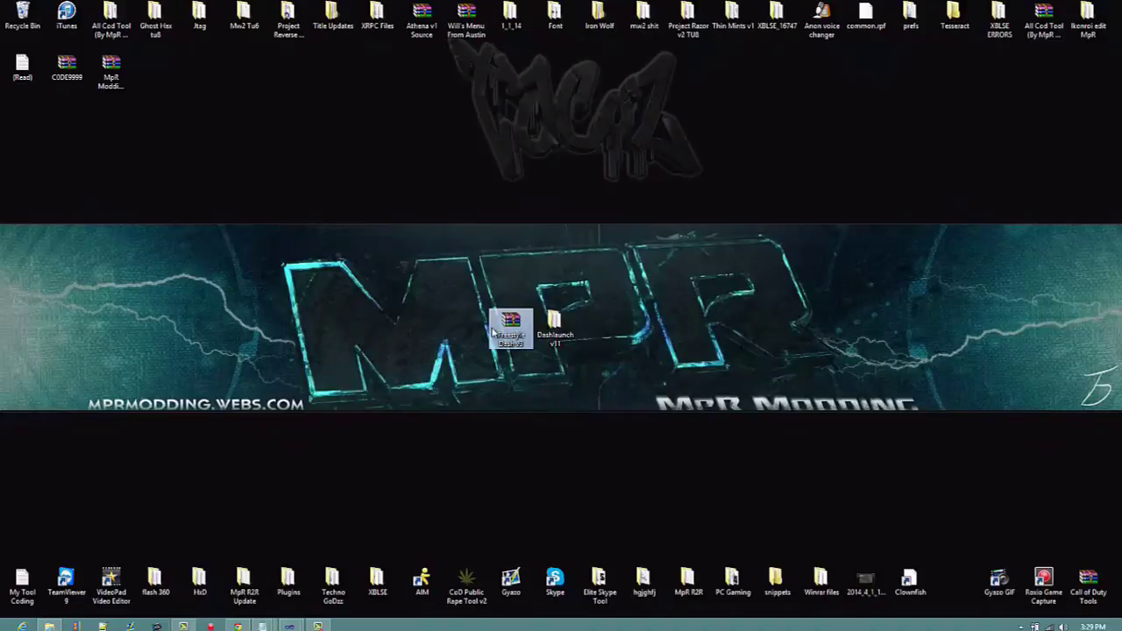
click(447, 349)
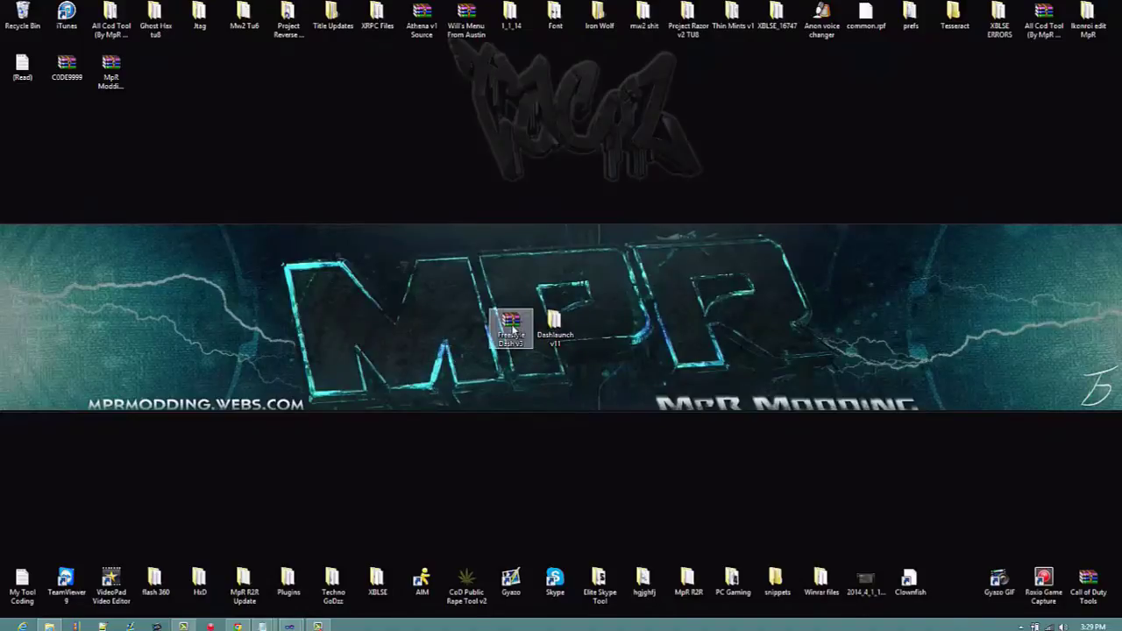
Extract the FreeStyle 3 folder from Freestyle Dash v3.rar's inner Freestyle Dash v3 folder to the desktop.
double_click(513, 330)
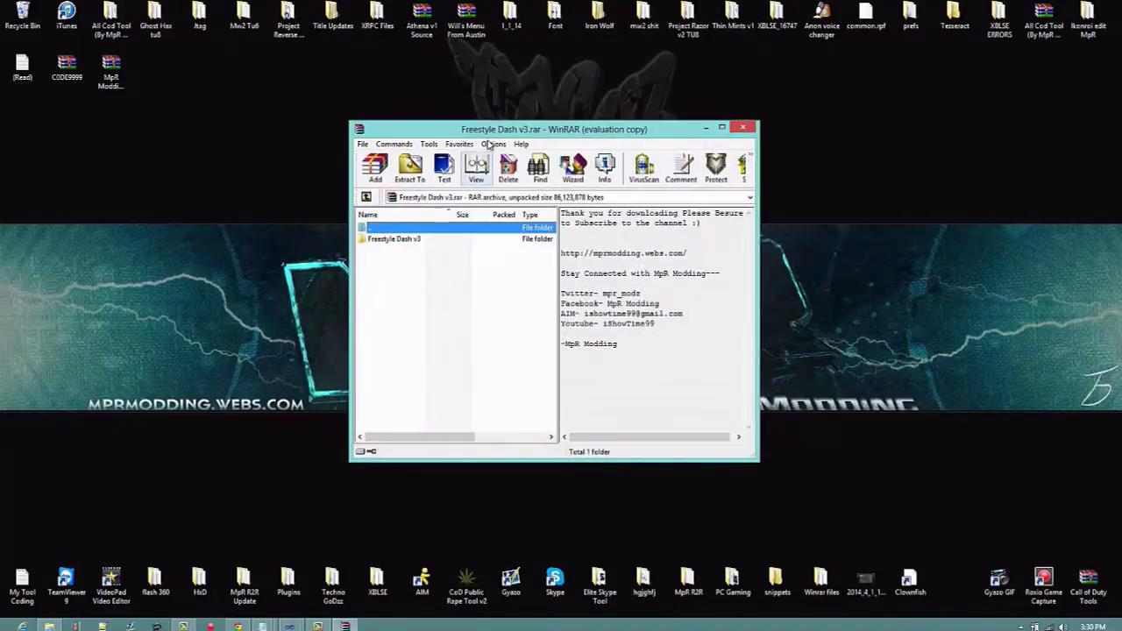
click(632, 301)
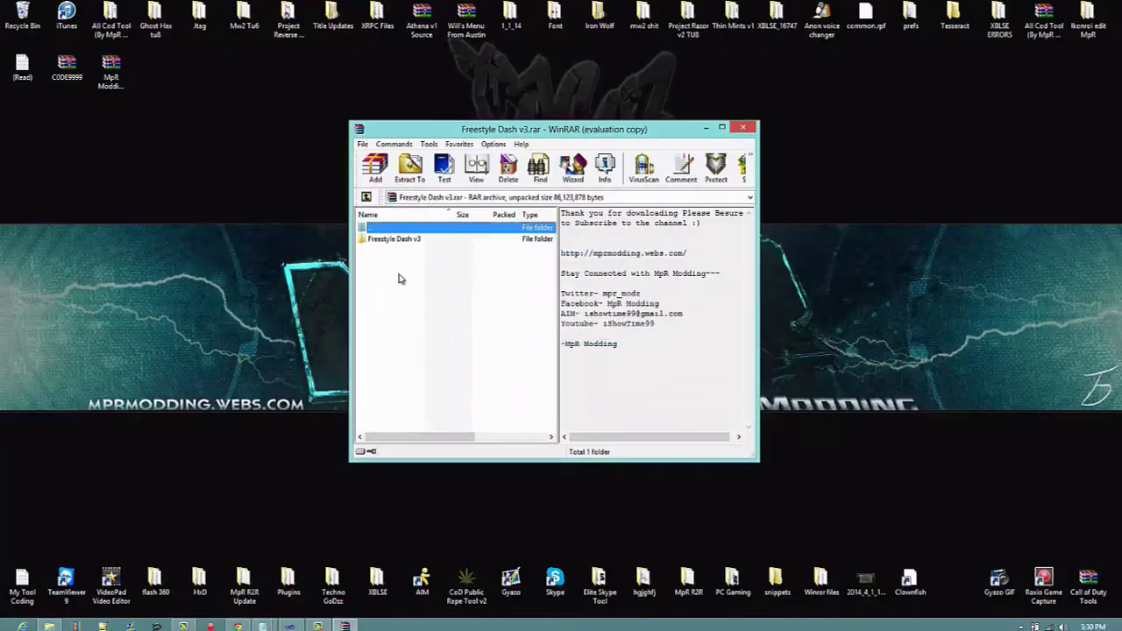
double_click(394, 240)
double_click(393, 240)
key(BackSpace)
key(BackSpace)
double_click(409, 243)
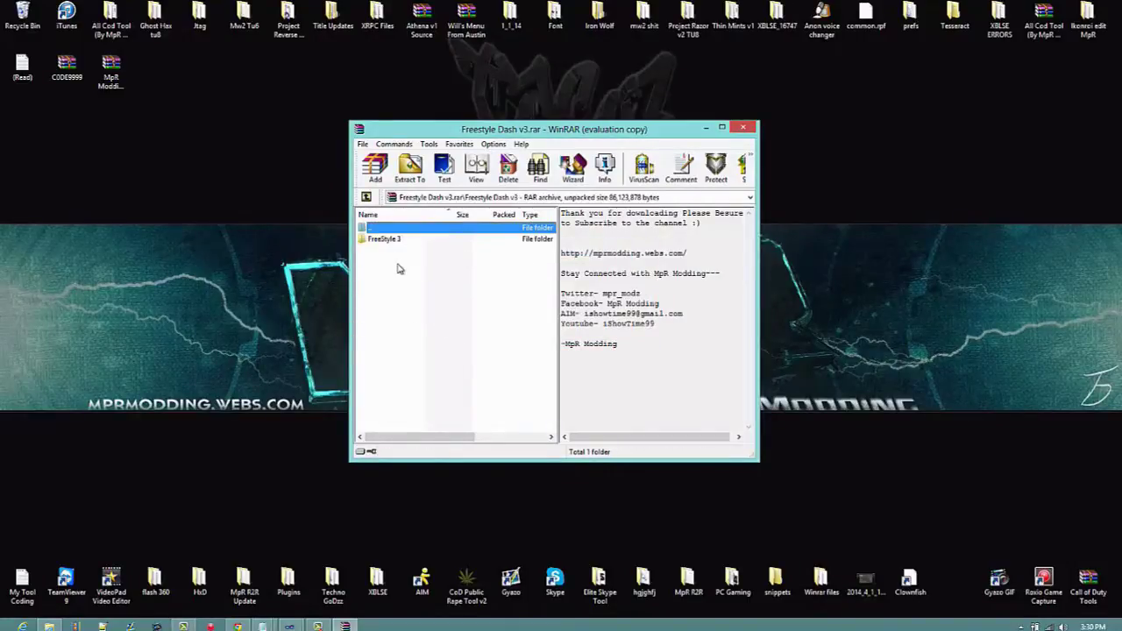
right_click(393, 241)
click(372, 276)
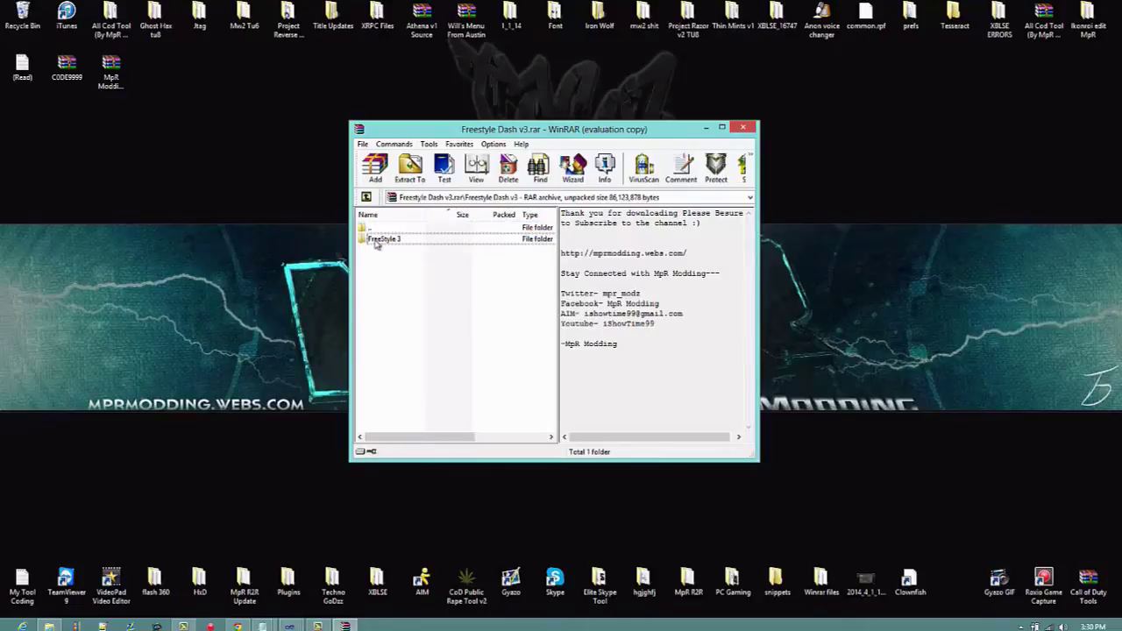
right_click(376, 242)
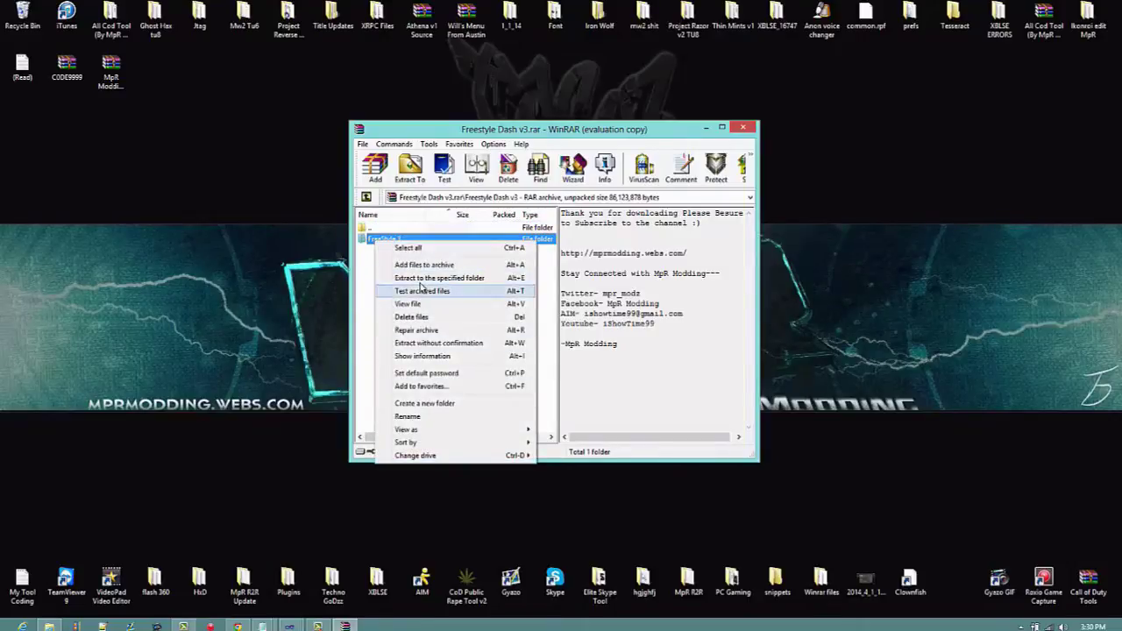
click(412, 277)
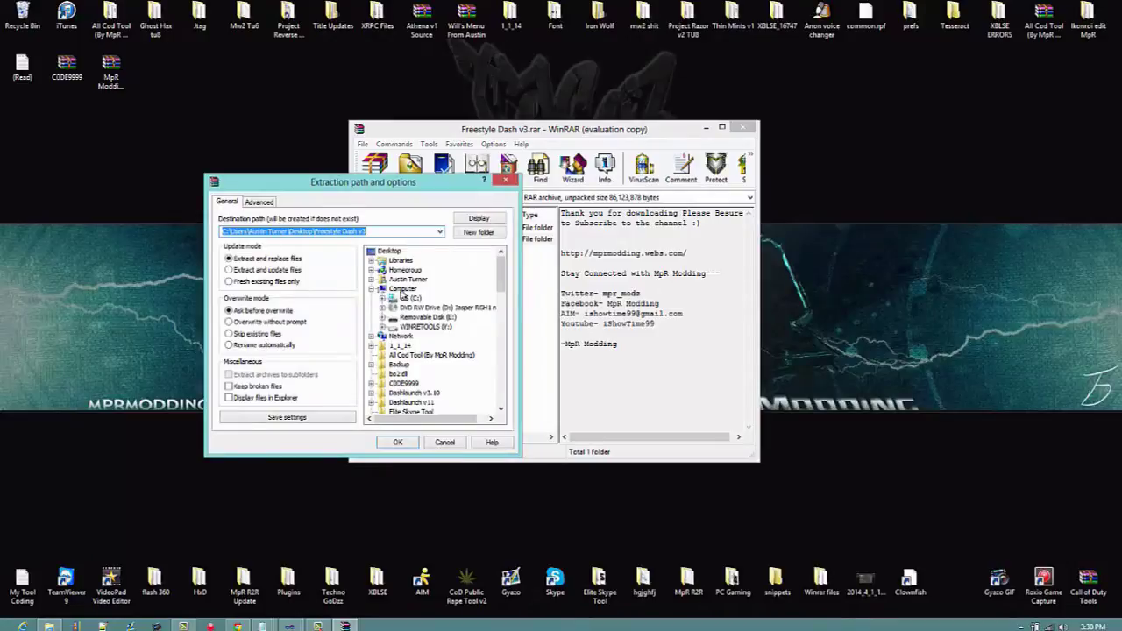
click(397, 442)
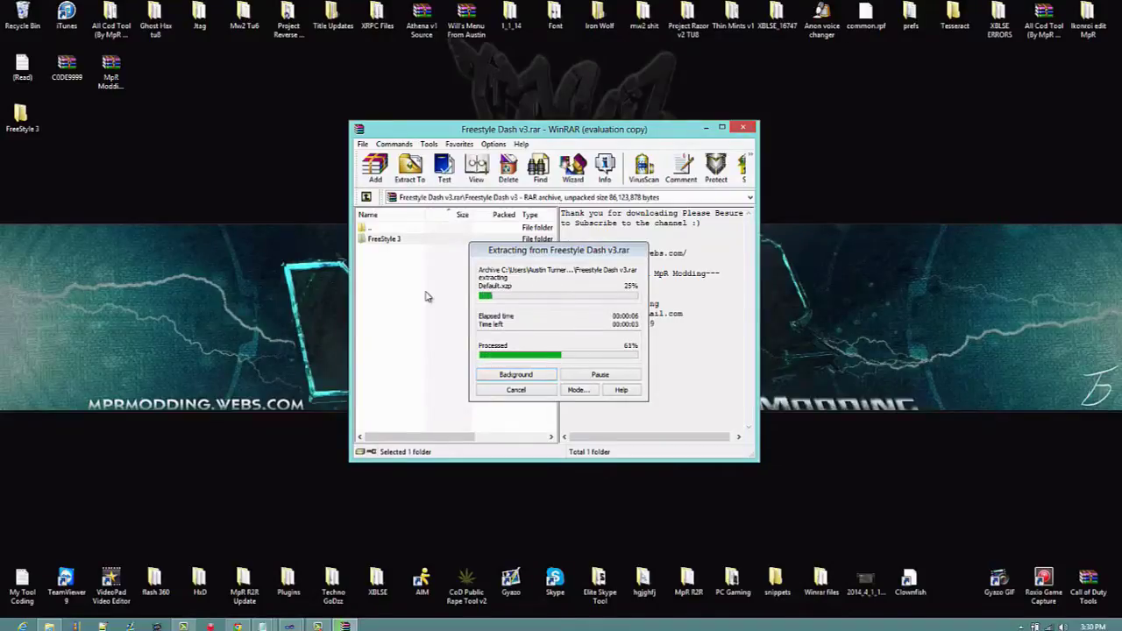
Close WinRAR and place the FreeStyle 3 folder beside the archive mid-desktop.
click(752, 129)
mouse_move(24, 118)
mouse_down()
mouse_move(498, 336)
mouse_move(517, 203)
mouse_move(513, 224)
mouse_up()
mouse_move(466, 326)
mouse_down()
mouse_move(513, 342)
mouse_move(511, 329)
mouse_up()
Open and review the contents of the Dashlaunch v11 and FreeStyle 3 folders.
click(555, 342)
double_click(555, 338)
key(ctrl+a)
click(477, 271)
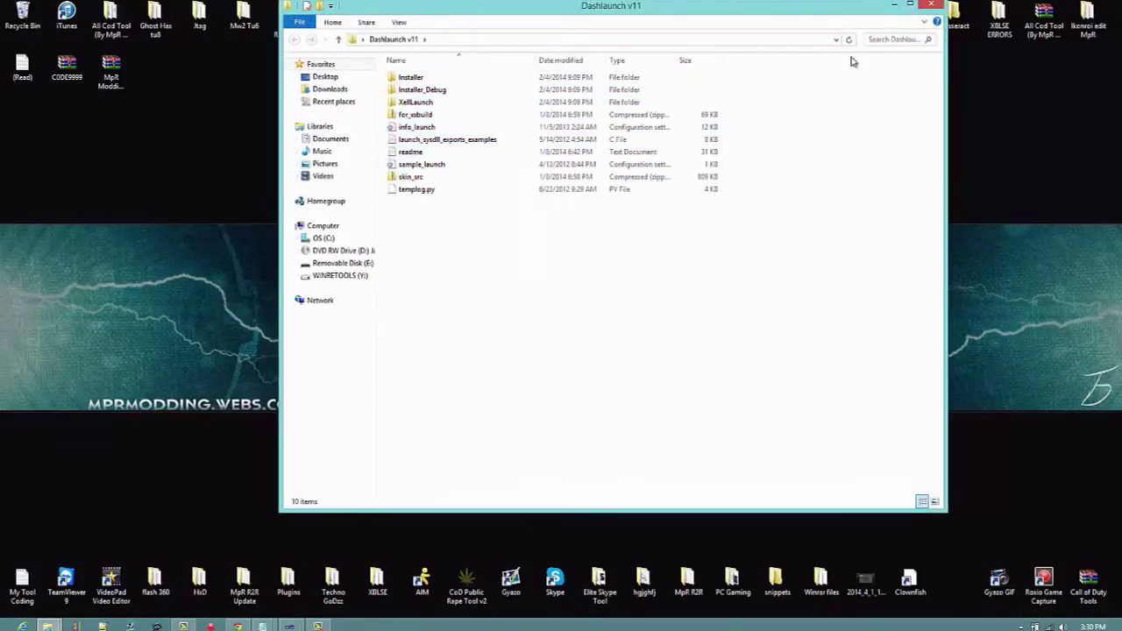
click(932, 5)
key(Return)
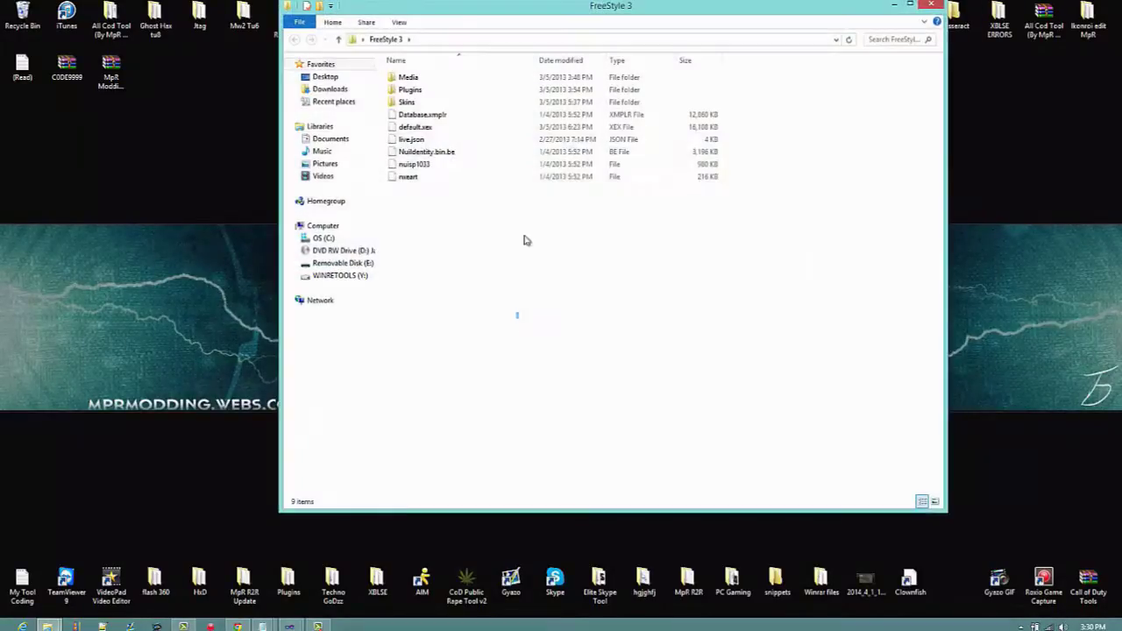
key(ctrl+a)
click(662, 189)
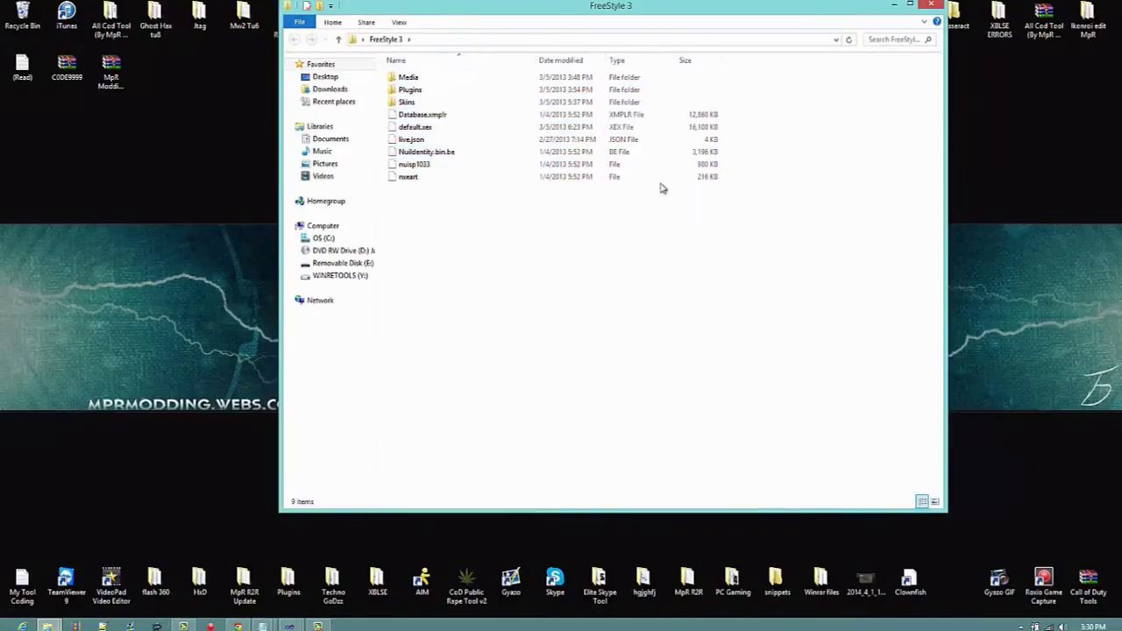
click(932, 6)
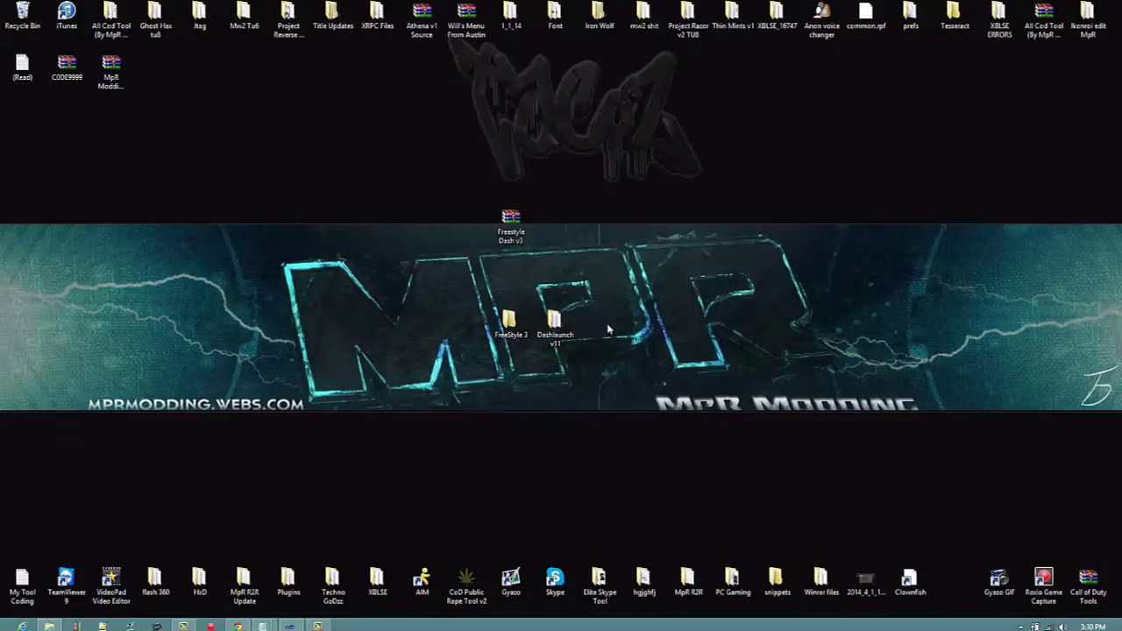
Move the Freestyle Dash v3 archive to the top-left, leaving the two folders together.
drag(509, 219, 14, 106)
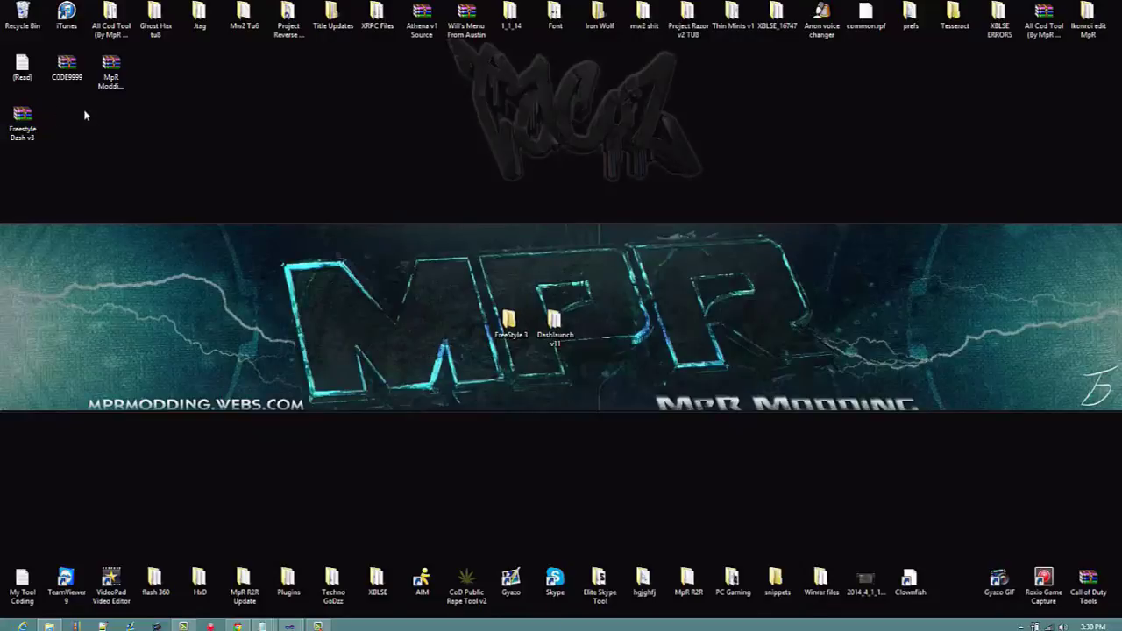
drag(368, 232, 766, 432)
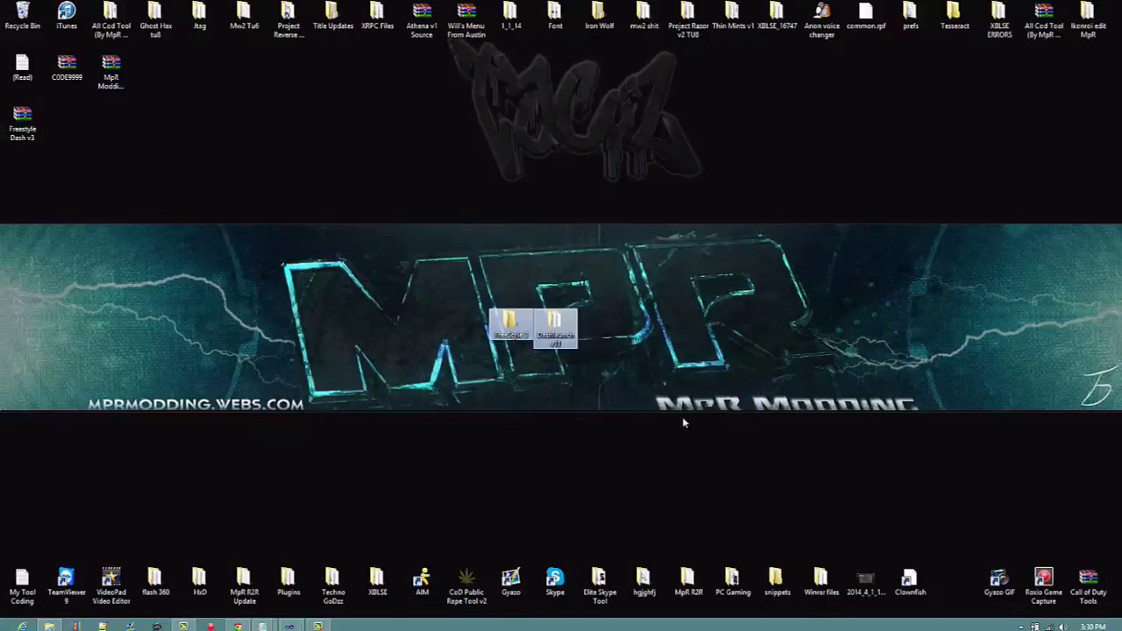
click(320, 307)
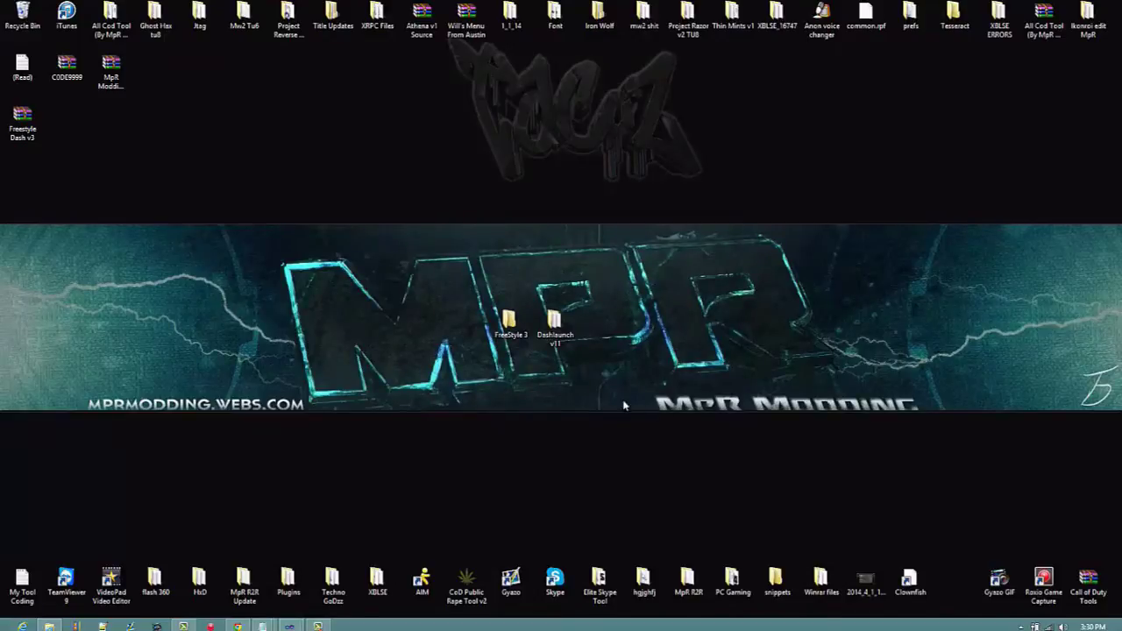
Open Removable Disk (E:) and line up FreeStyle 3 and Dashlaunch v11 beside its window.
click(49, 626)
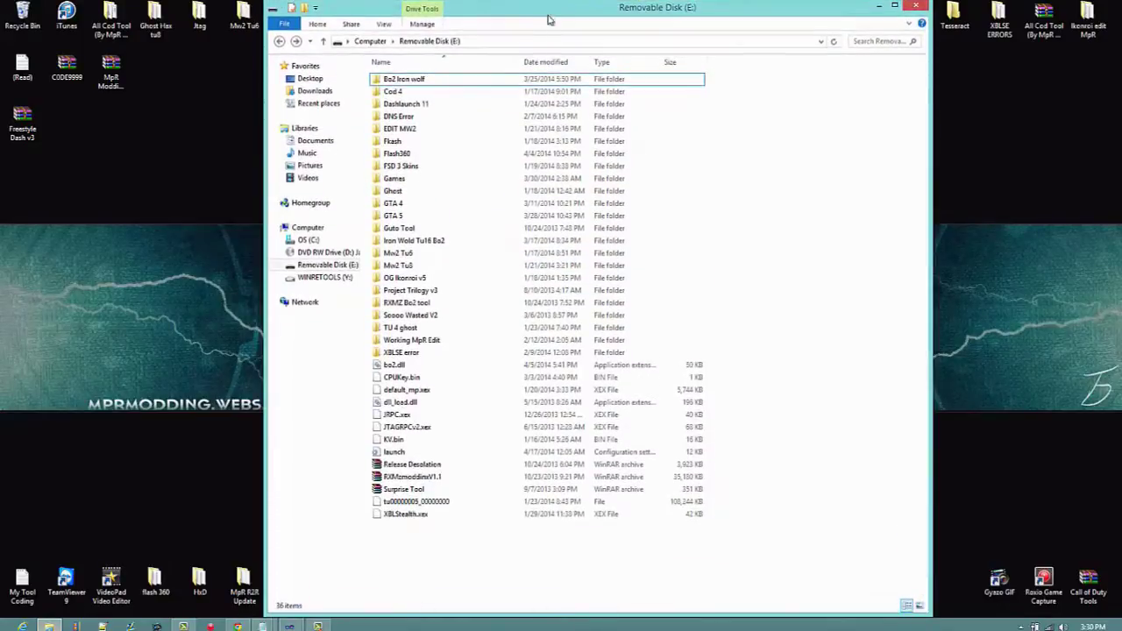
mouse_move(549, 17)
mouse_down()
mouse_move(314, 34)
mouse_move(676, 138)
mouse_up()
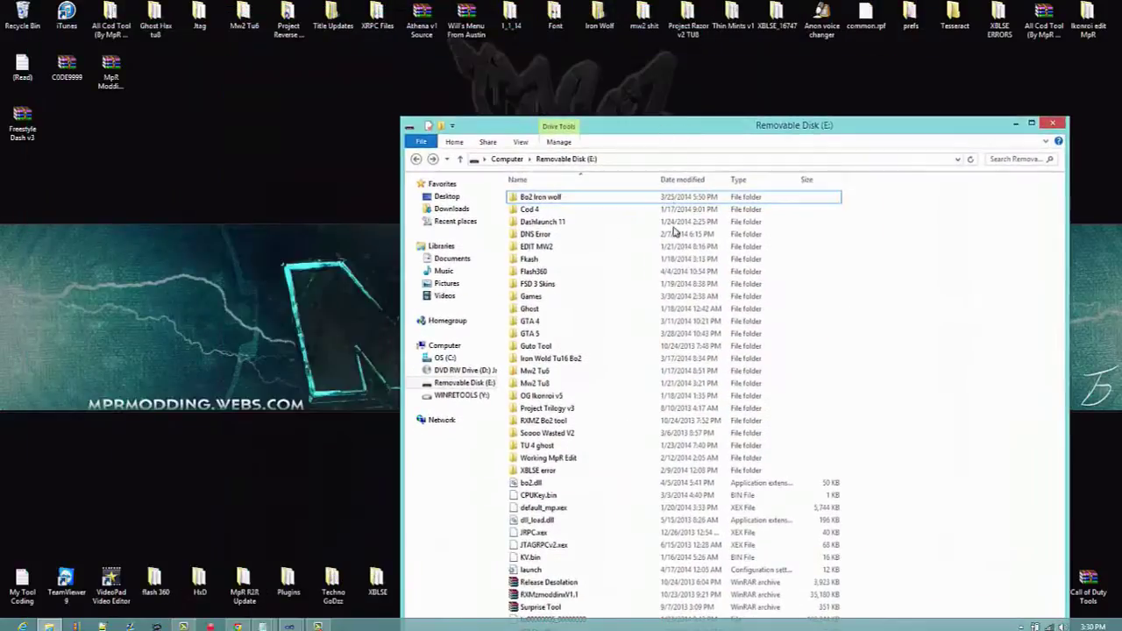
mouse_move(676, 232)
mouse_down()
mouse_move(709, 376)
mouse_move(593, 7)
mouse_move(602, 333)
mouse_move(501, 325)
mouse_move(726, 63)
mouse_move(814, 91)
mouse_up()
mouse_move(488, 347)
mouse_down()
mouse_move(205, 243)
mouse_move(180, 297)
mouse_up()
drag(525, 355, 248, 274)
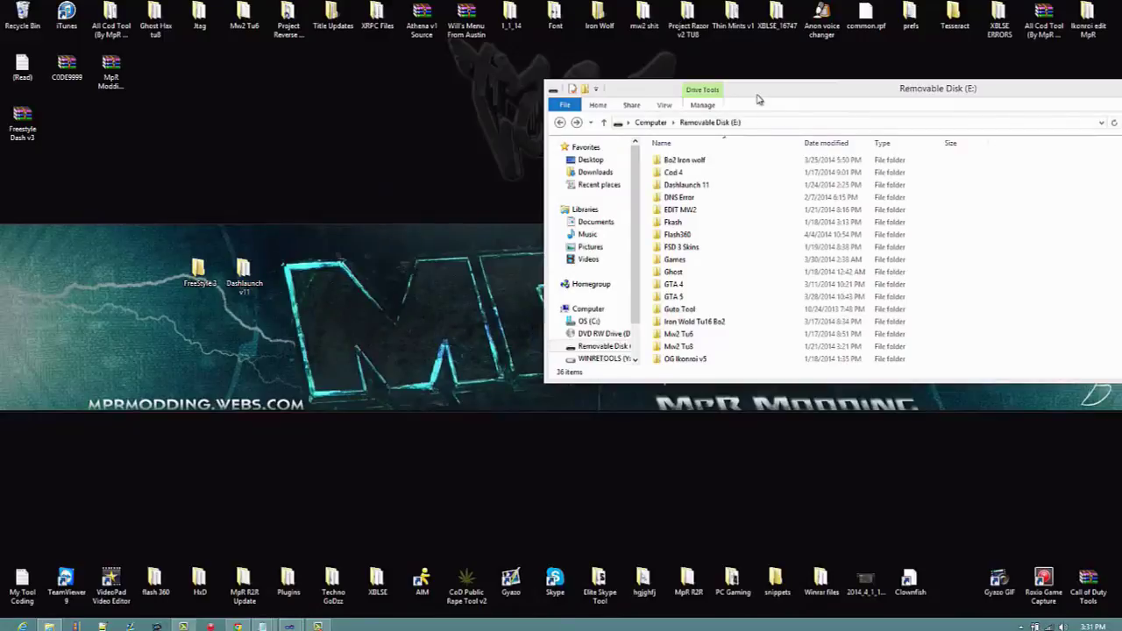
drag(759, 99, 703, 39)
Copy FreeStyle 3 and Dashlaunch v11 onto Removable Disk (E:) and close the drive window afterwards.
drag(273, 302, 180, 256)
drag(244, 273, 975, 201)
double_click(789, 30)
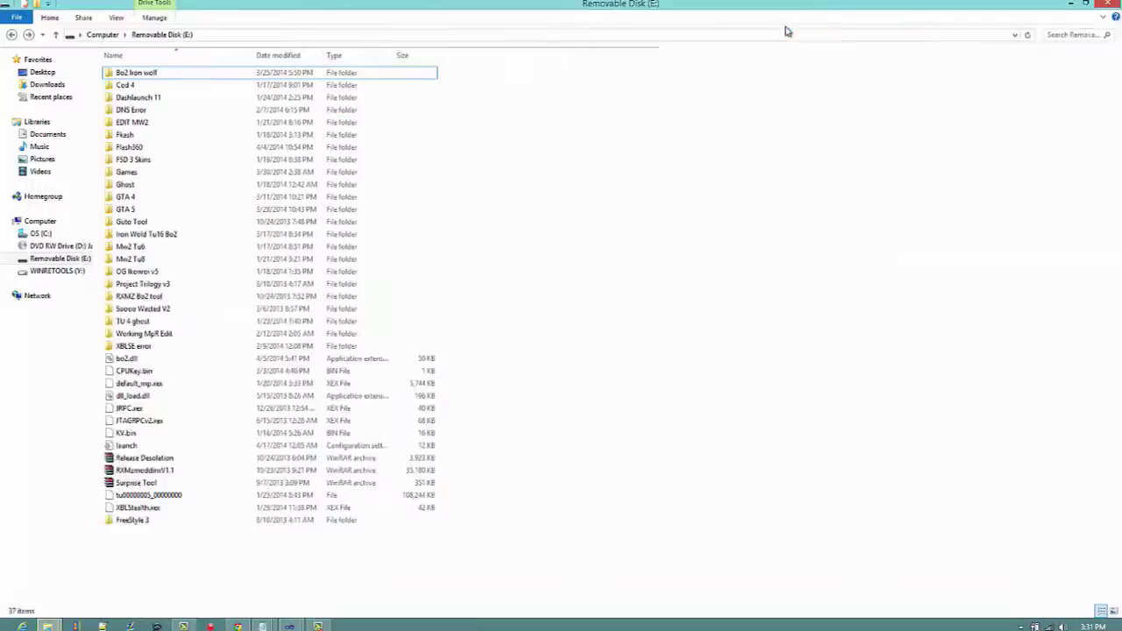
mouse_move(48, 626)
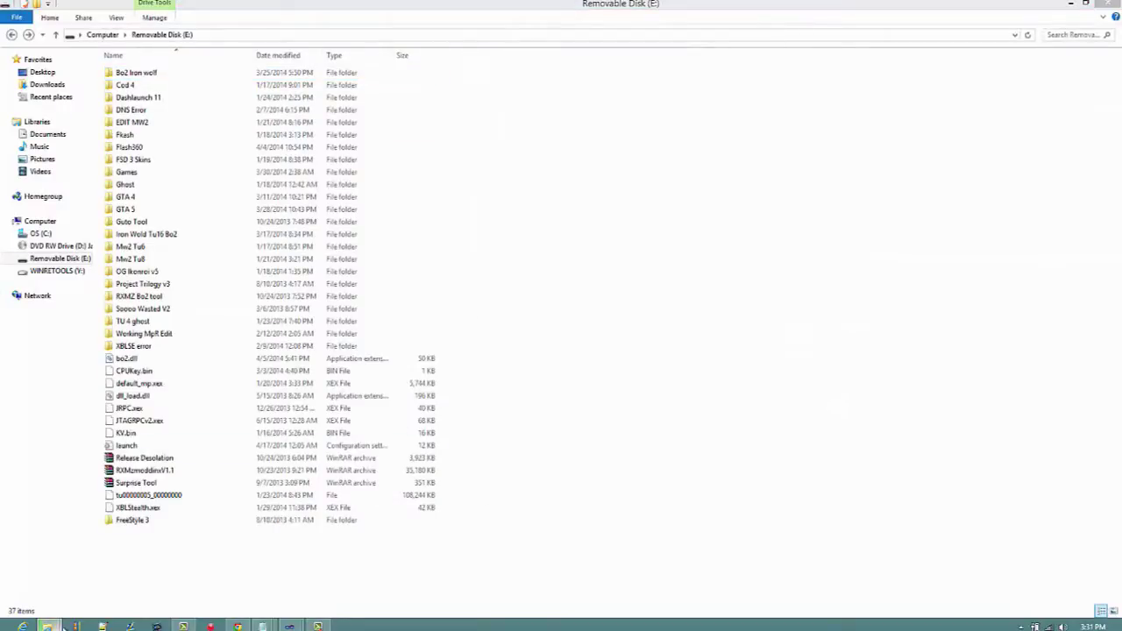
click(248, 574)
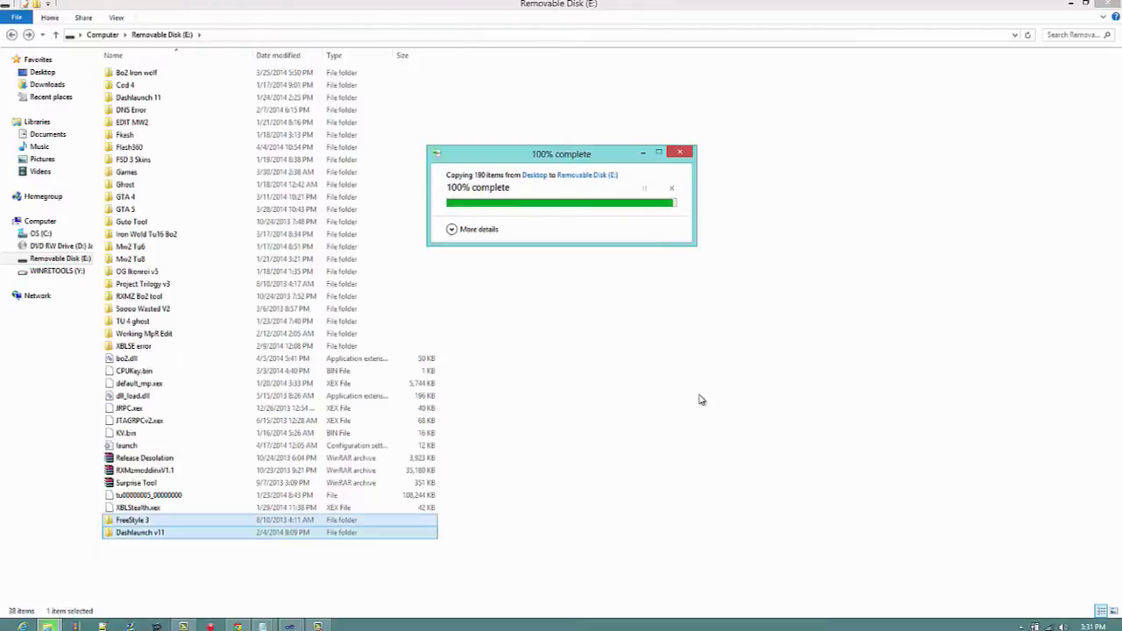
click(624, 387)
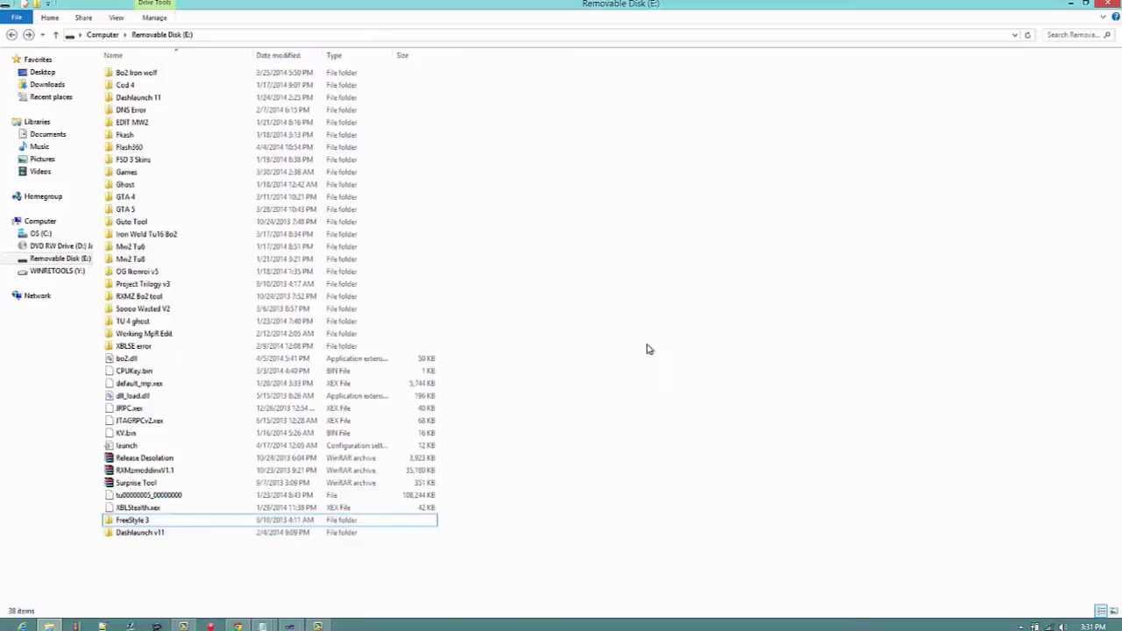
mouse_move(868, 6)
mouse_down()
mouse_move(831, 117)
mouse_move(643, 27)
mouse_move(670, 15)
mouse_up()
click(908, 7)
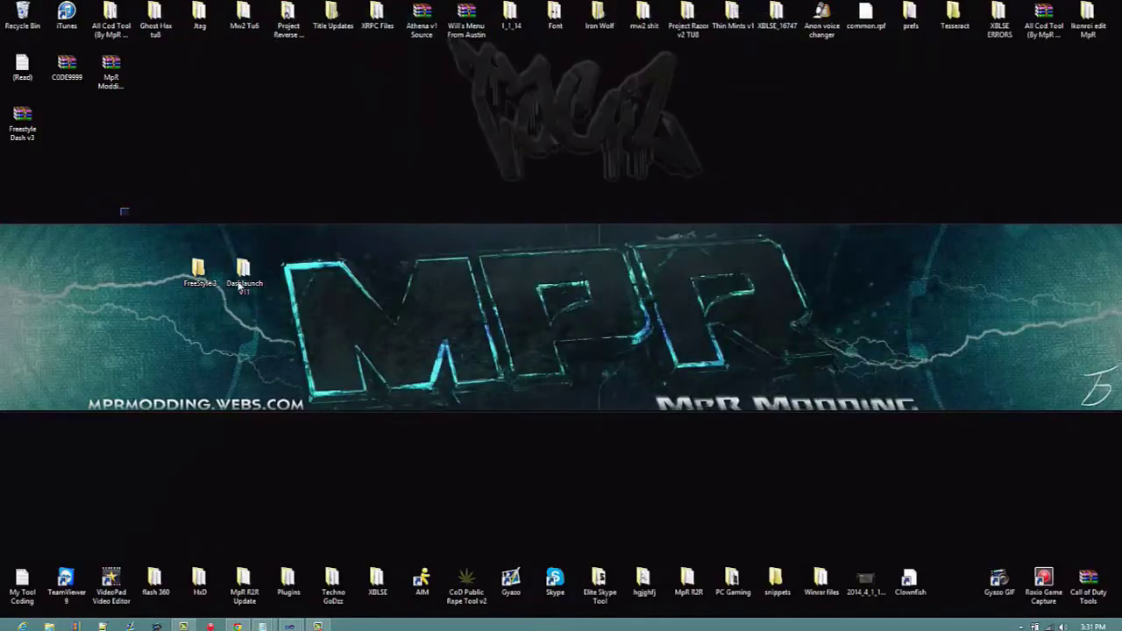
Reopen Removable Disk (E:) to confirm FreeStyle 3 and Dashlaunch v11 are there, then close it.
click(50, 626)
click(312, 266)
click(635, 223)
scroll(636, 226, down, 7)
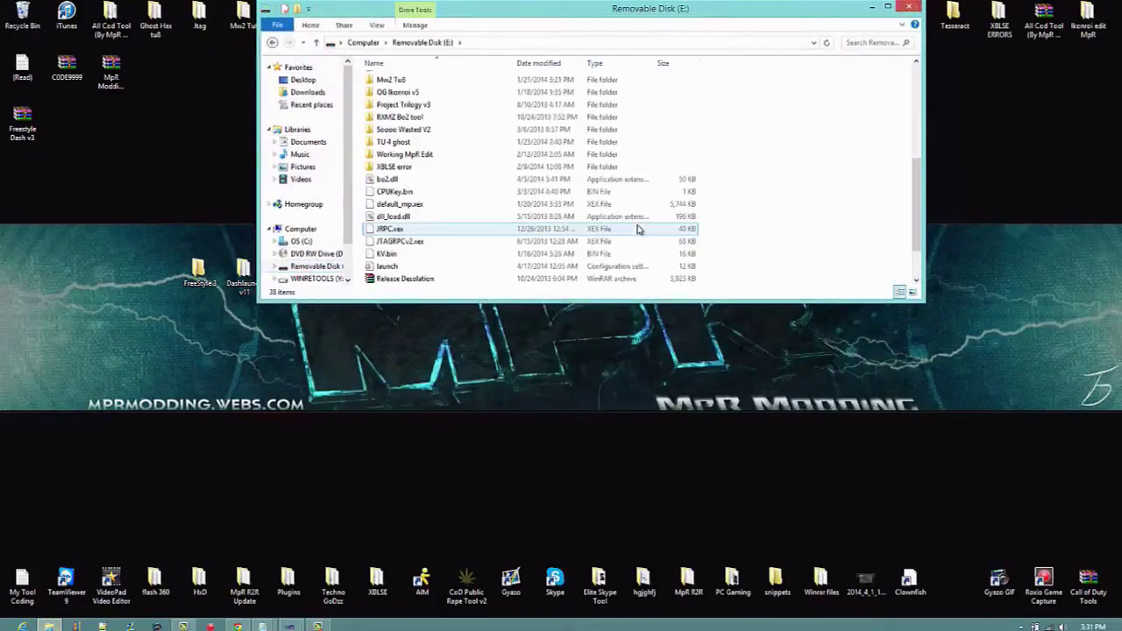
scroll(638, 228, up, 7)
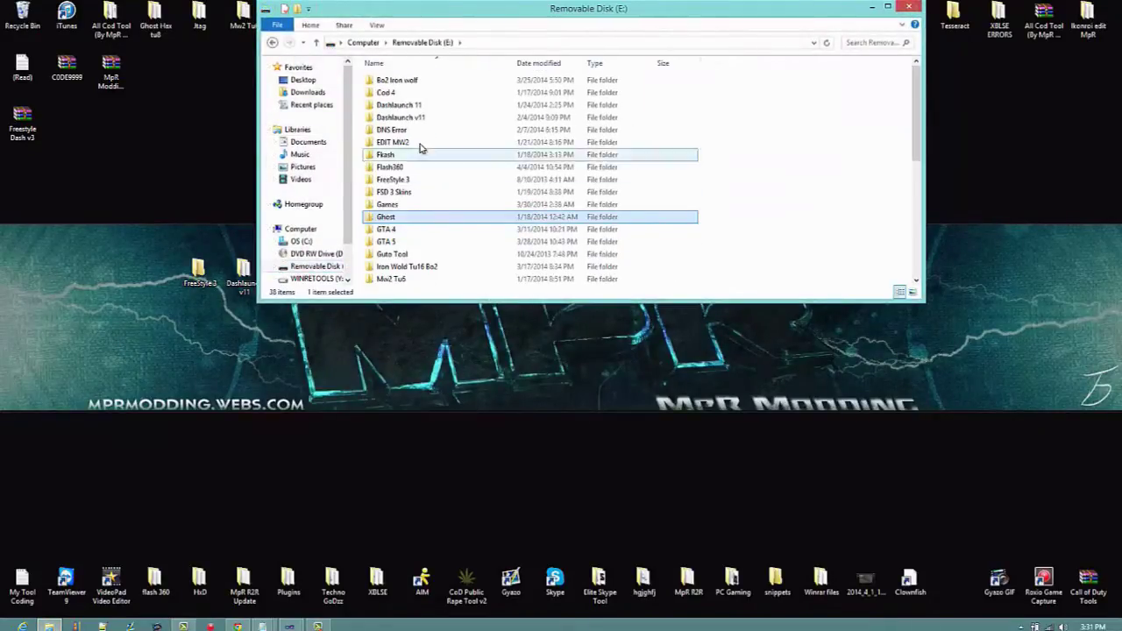
click(412, 179)
click(409, 118)
click(841, 160)
click(915, 7)
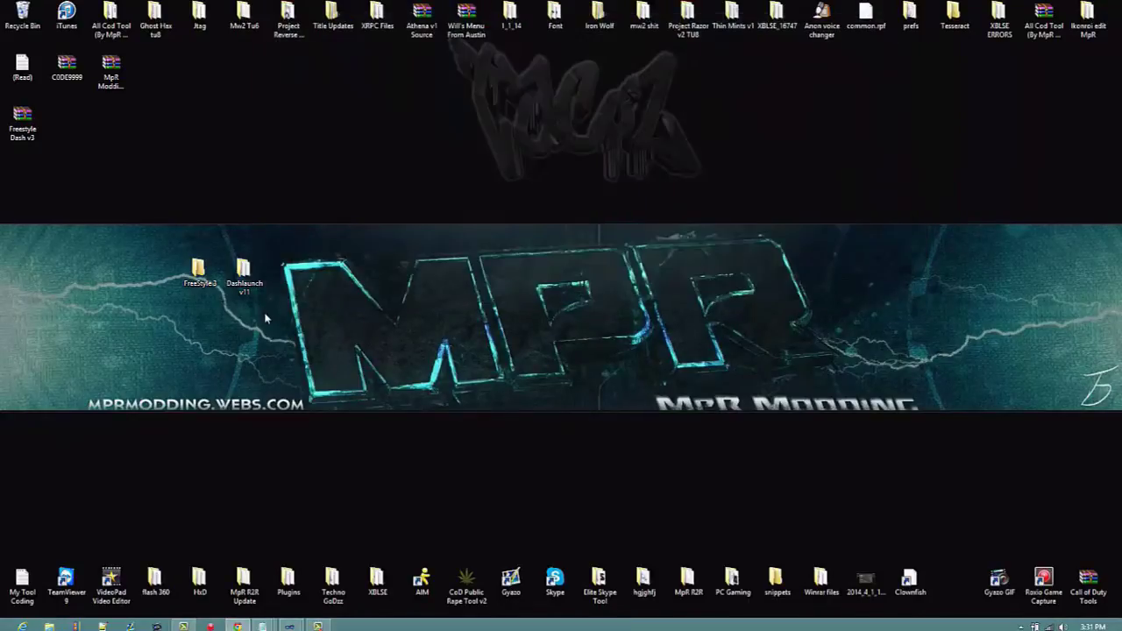
click(317, 626)
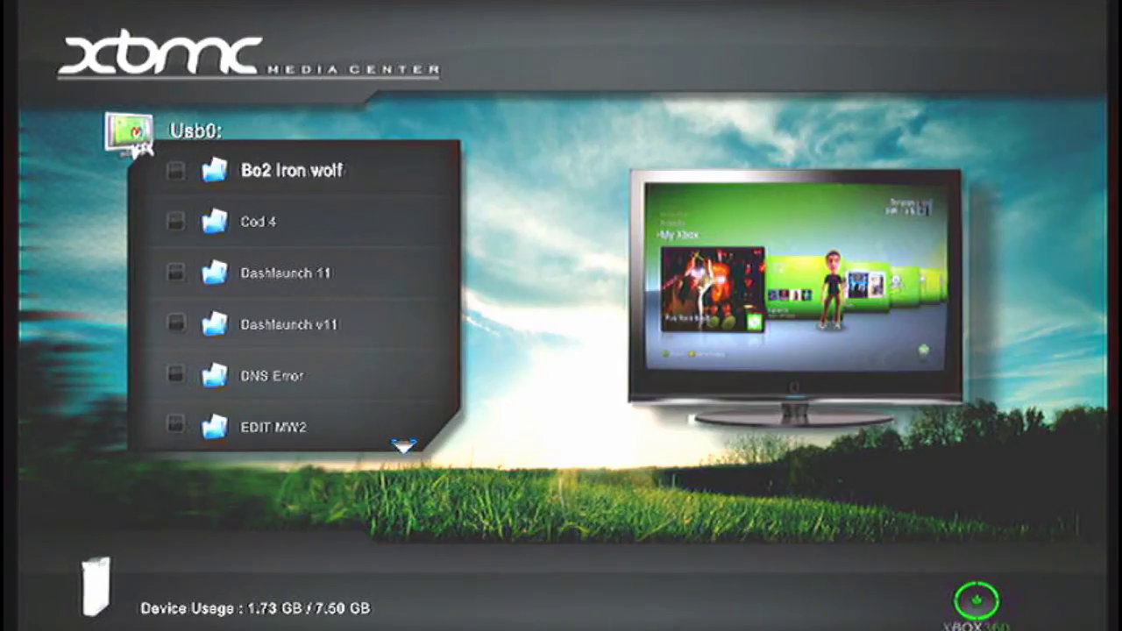
Browse the Usb0 folder list and settle on Dashlaunch v11.
key(Down)
key(Down)
key(Down)
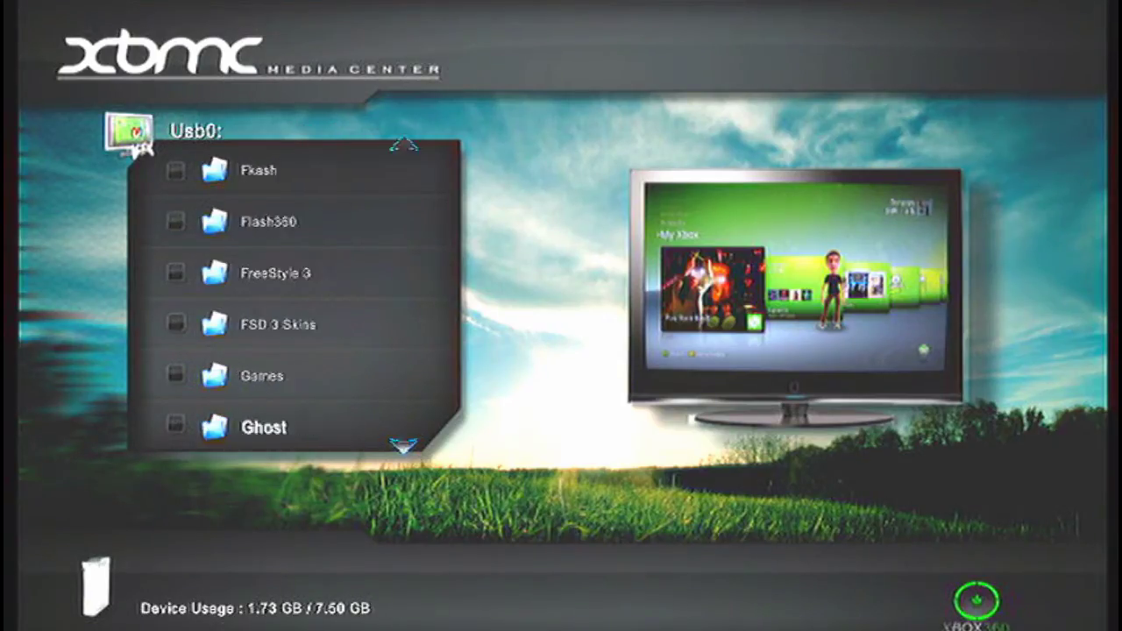
key(Up)
key(Up)
key(Up)
key(Down)
key(Down)
key(Down)
key(Up)
key(Up)
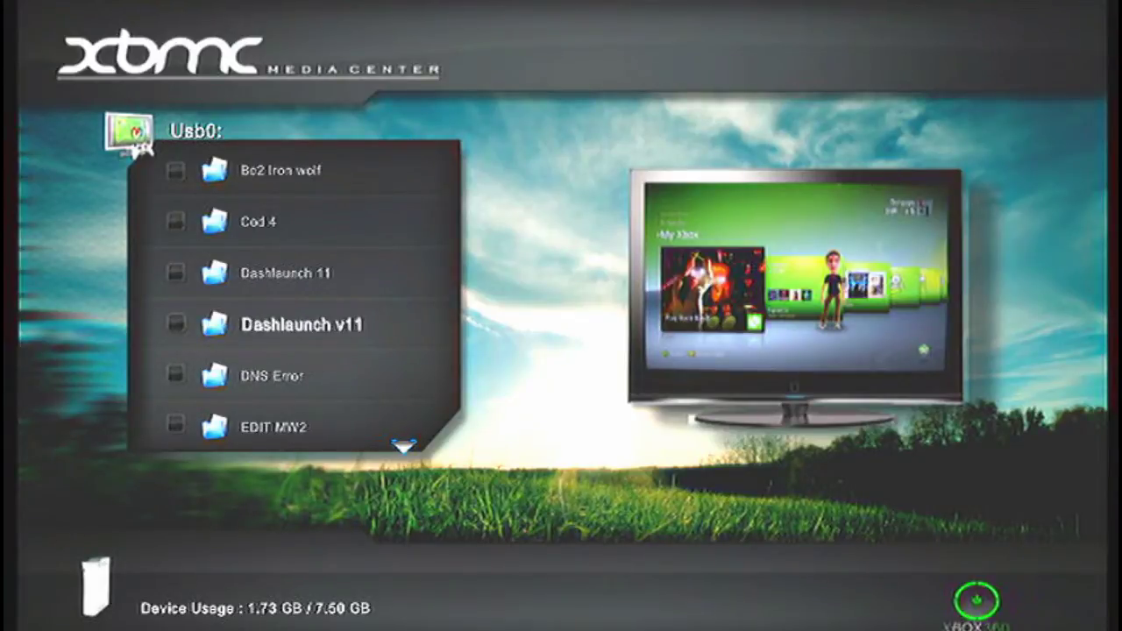
key(Up)
key(Down)
key(Up)
Look at Dashlaunch v11's copy and cut file operations twice, cancelling each time.
key(Down)
key(c)
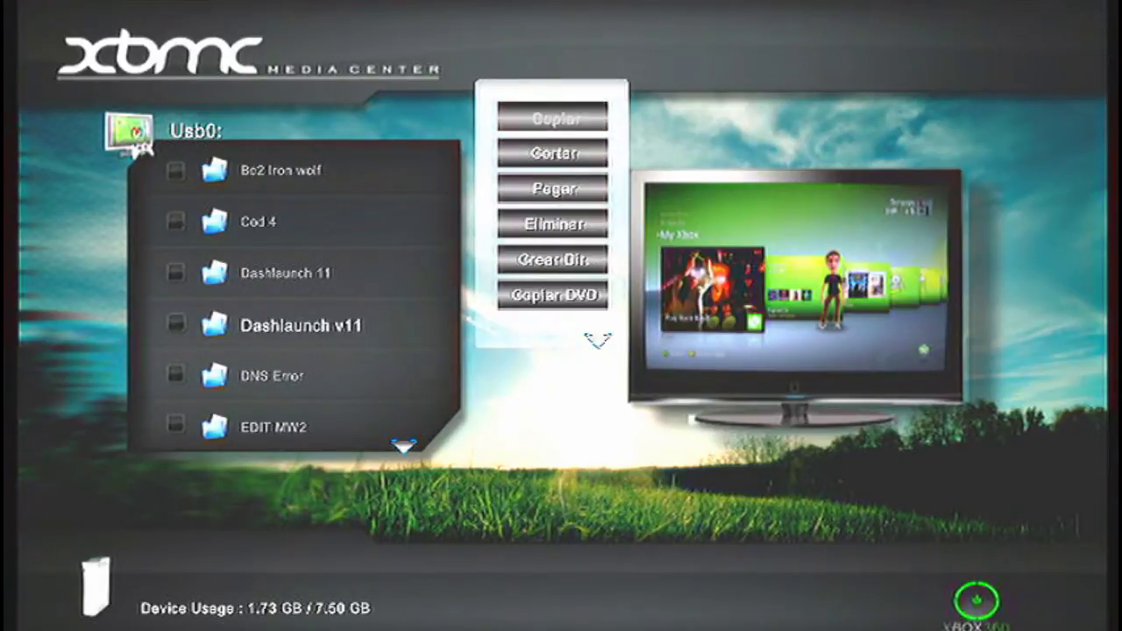
key(Down)
key(Up)
key(Escape)
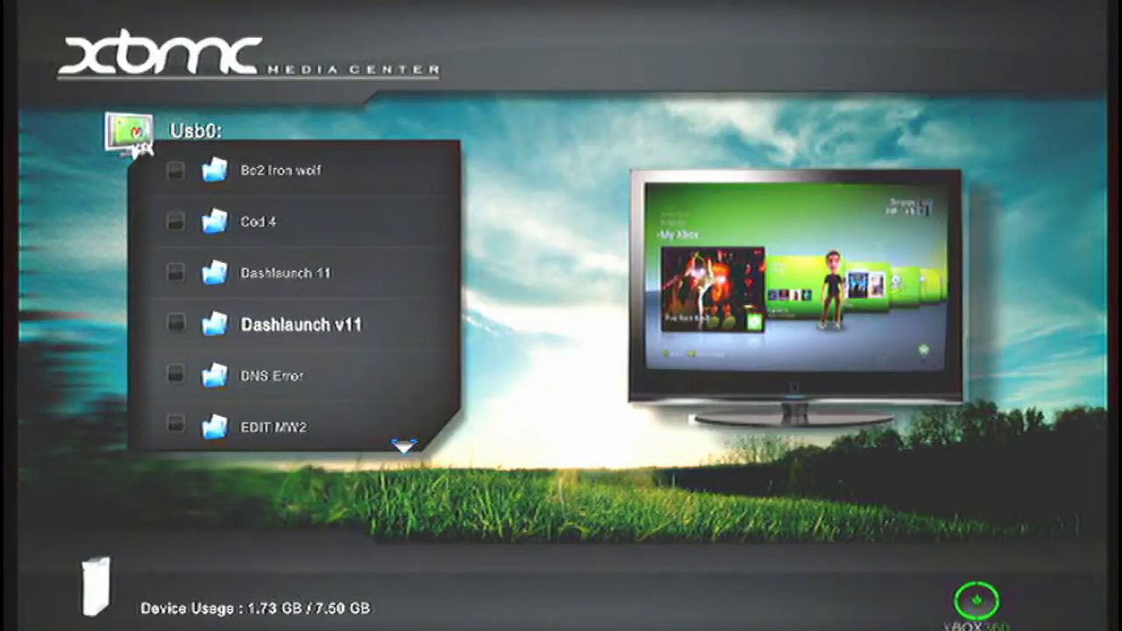
key(c)
key(Down)
key(Up)
key(Escape)
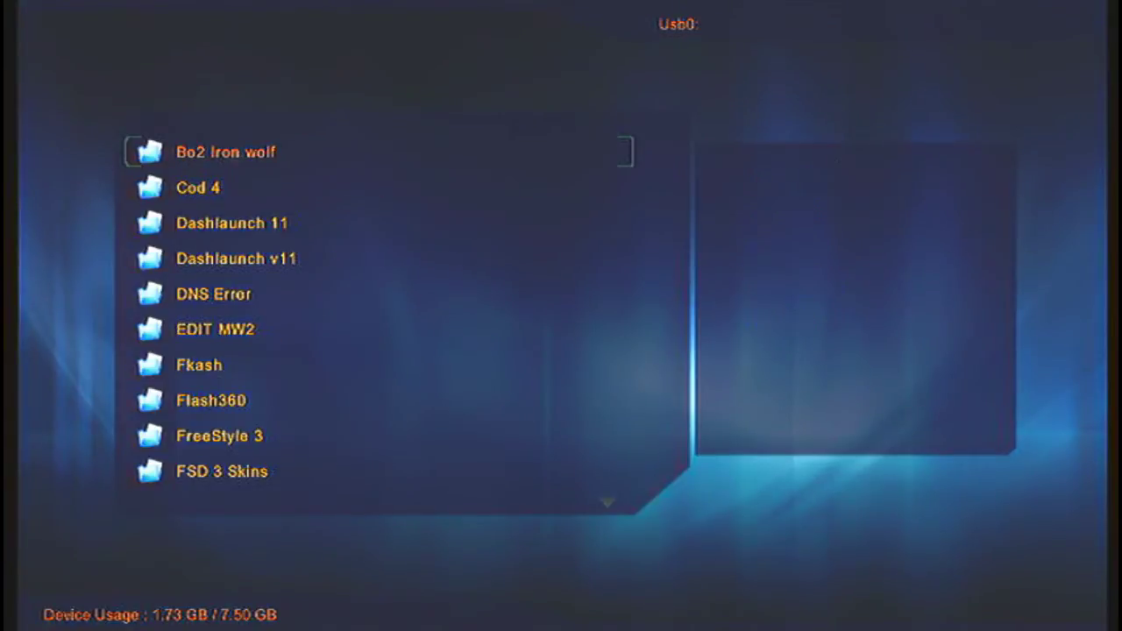
Copy Dashlaunch 11 from Usb0 to Hdd1 and open it to see Installer, Installer_Debug, XellLaunch, readme.txt.
key(Down)
key(Down)
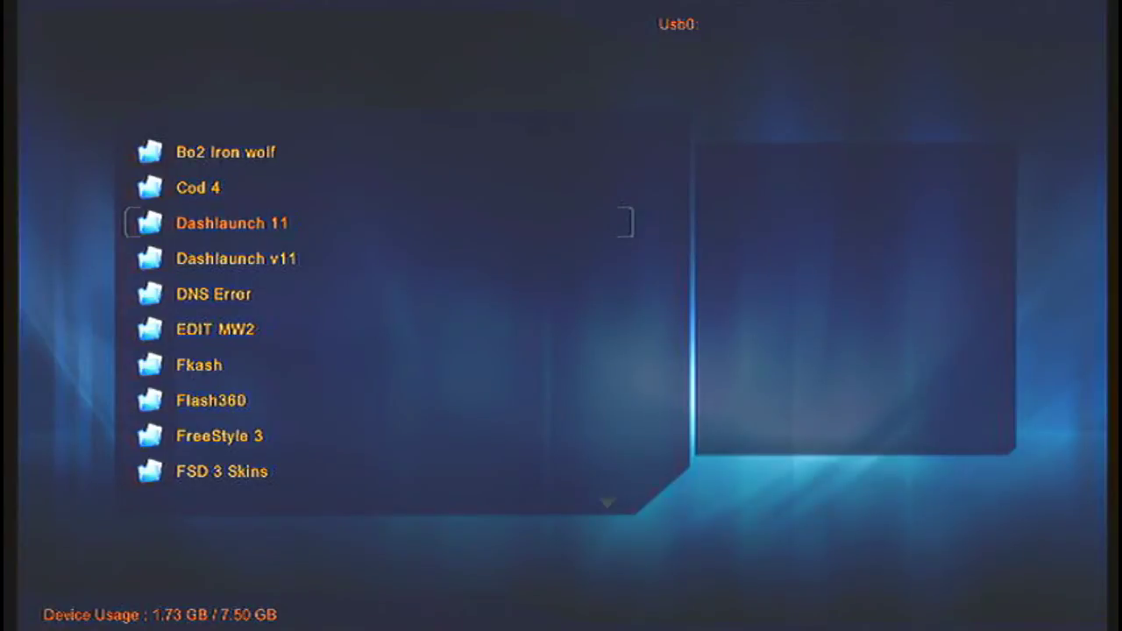
key(Right)
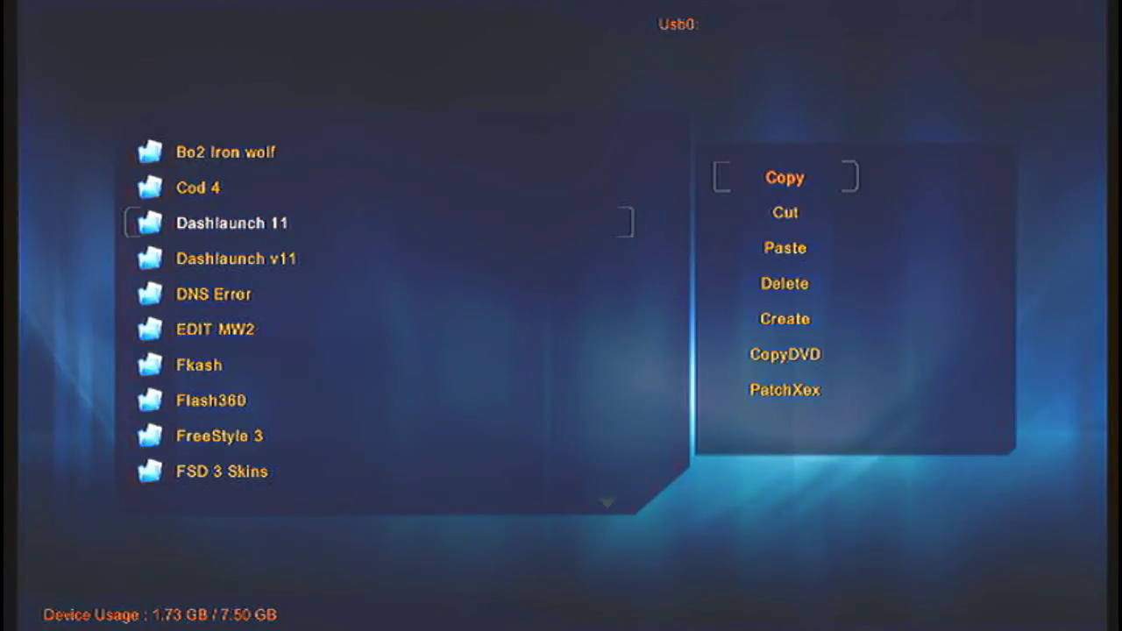
key(Return)
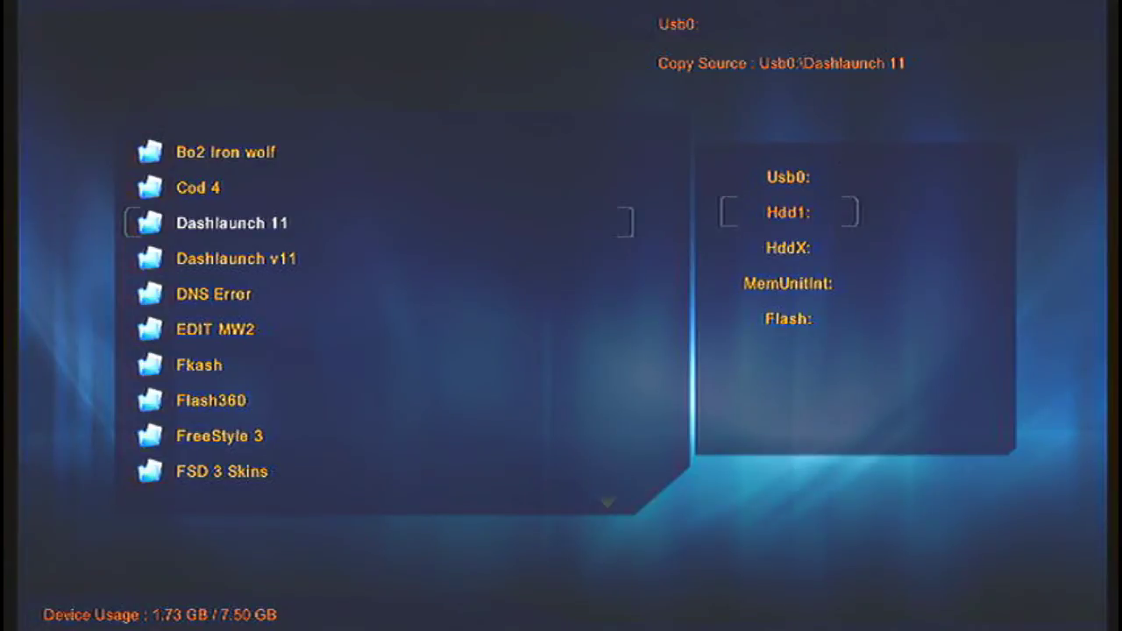
key(Return)
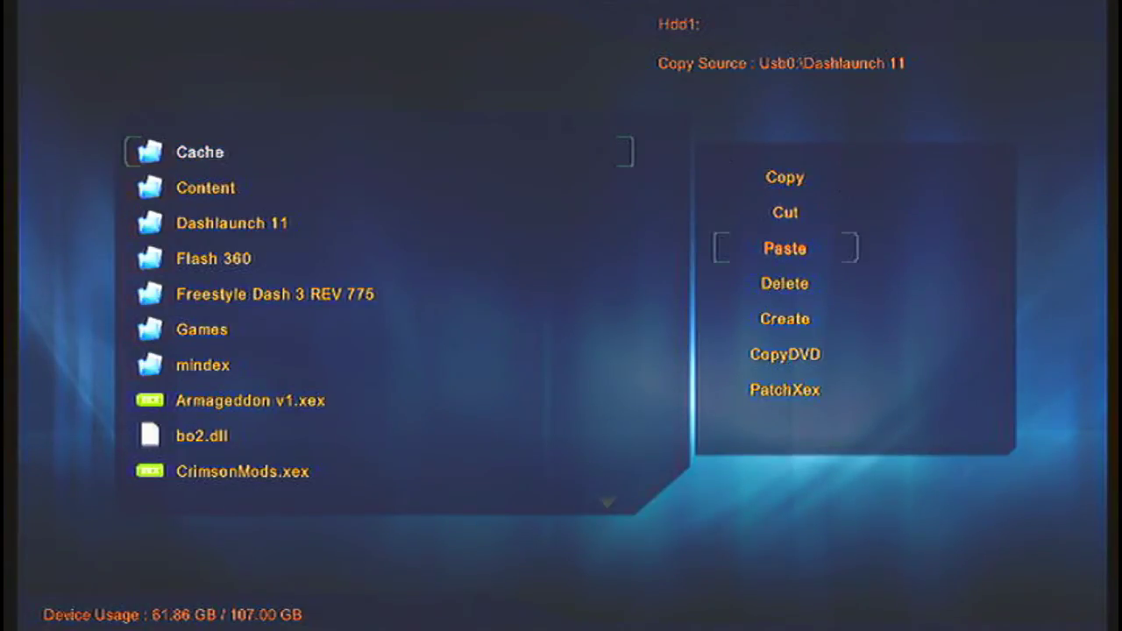
key(Return)
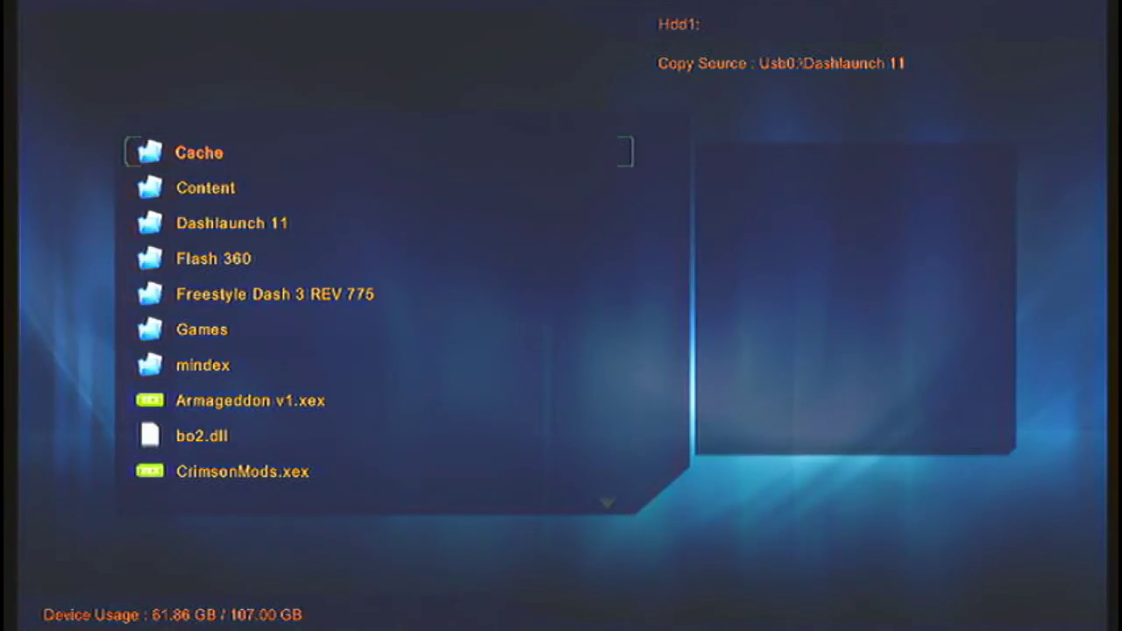
key(Down)
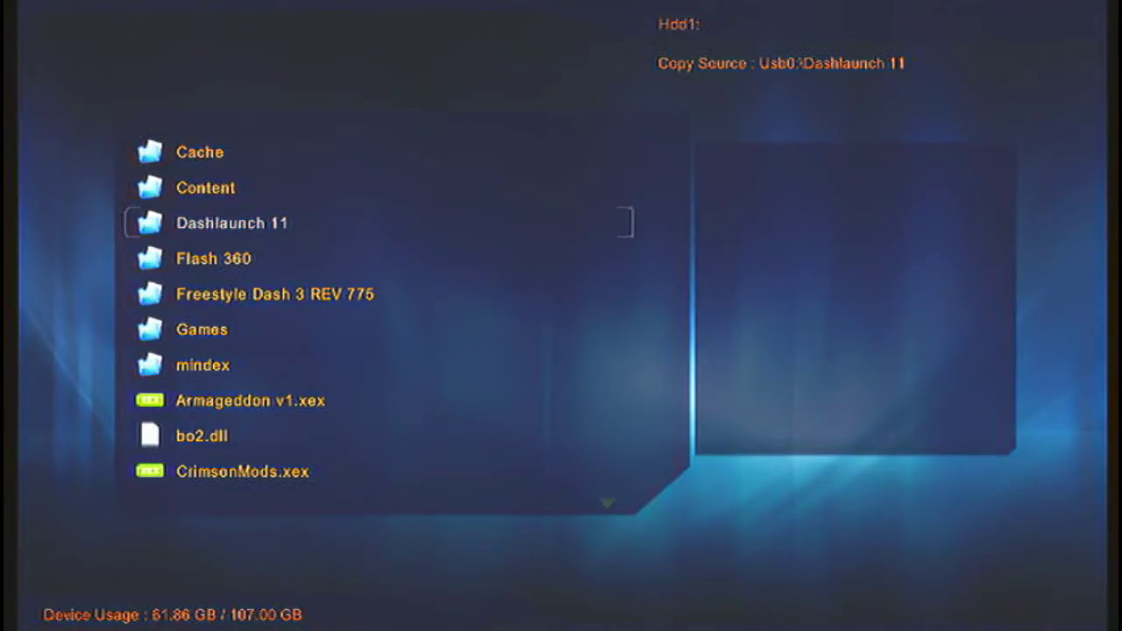
key(Return)
key(Up)
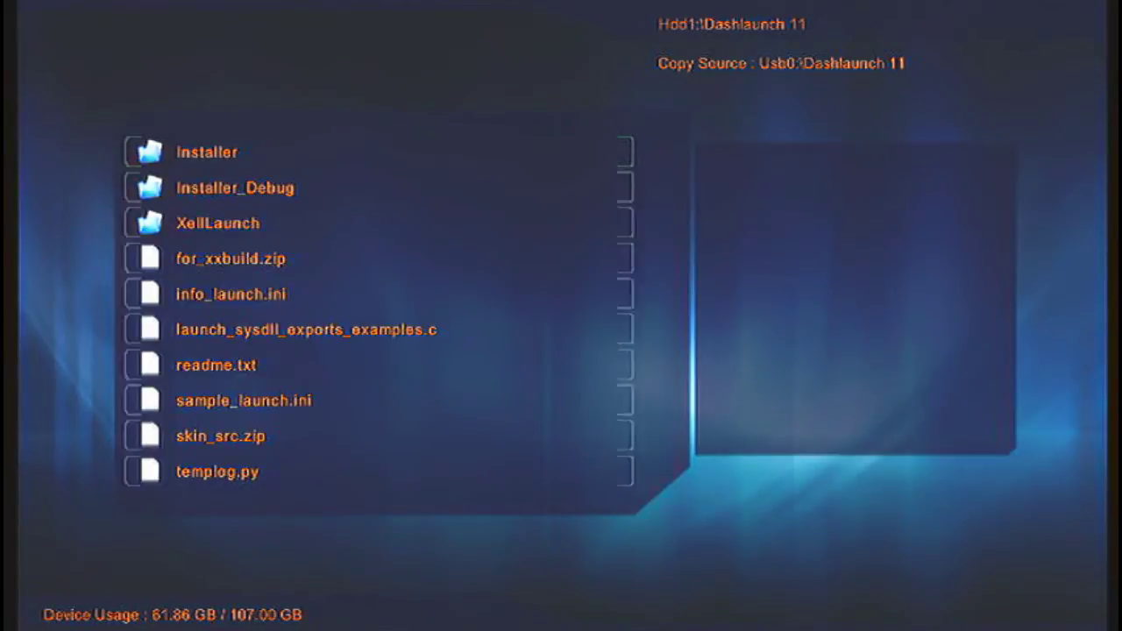
Go back to Usb0 and highlight the FreeStyle 3 folder.
key(BackSpace)
key(BackSpace)
key(Return)
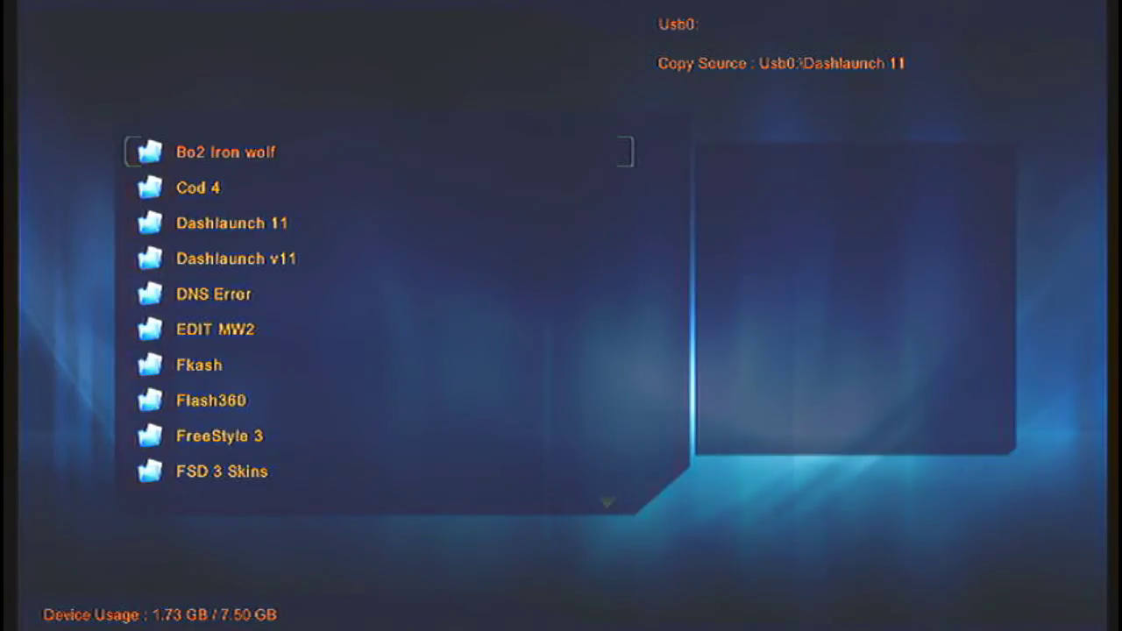
key(BackSpace)
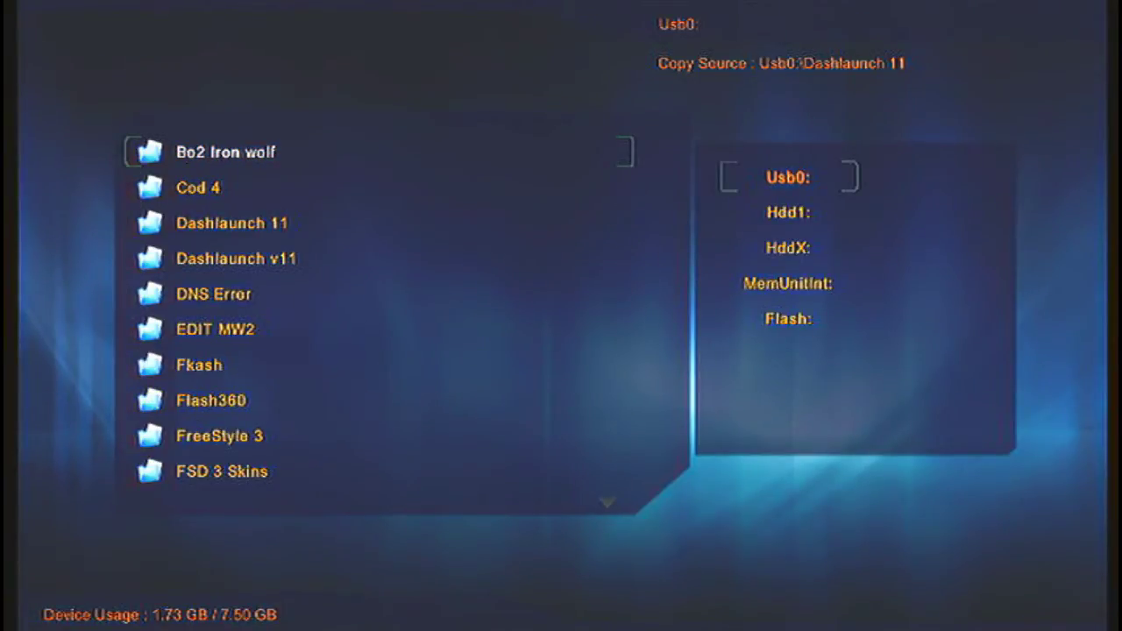
key(Escape)
key(Down)
key(Down)
key(Down)
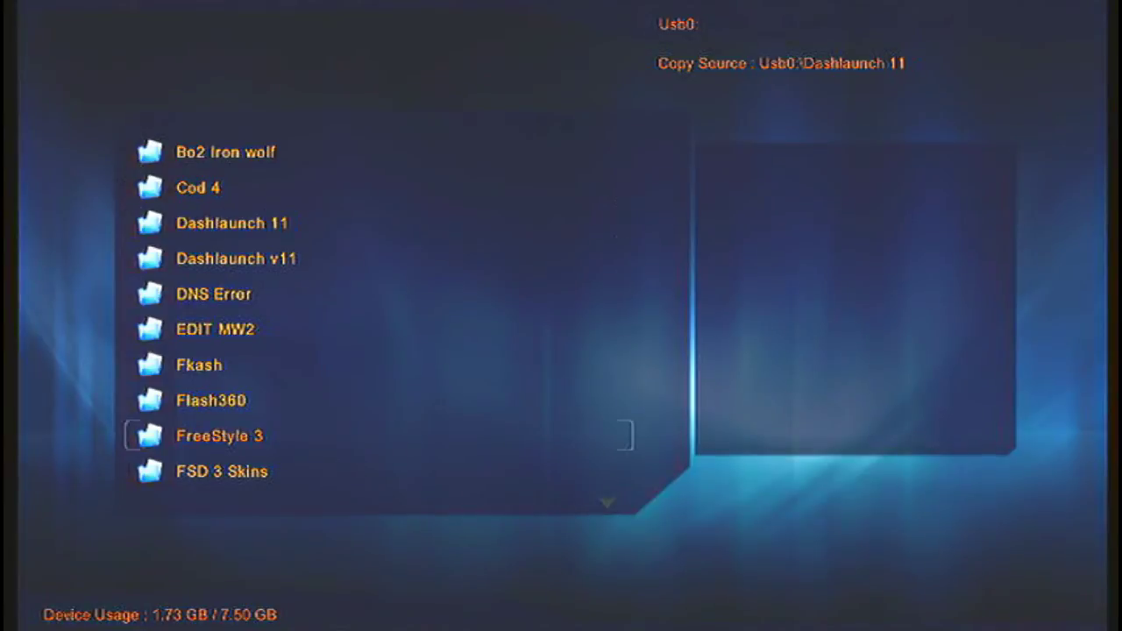
Copy FreeStyle 3 and paste it onto the Hdd1 hard drive.
key(y)
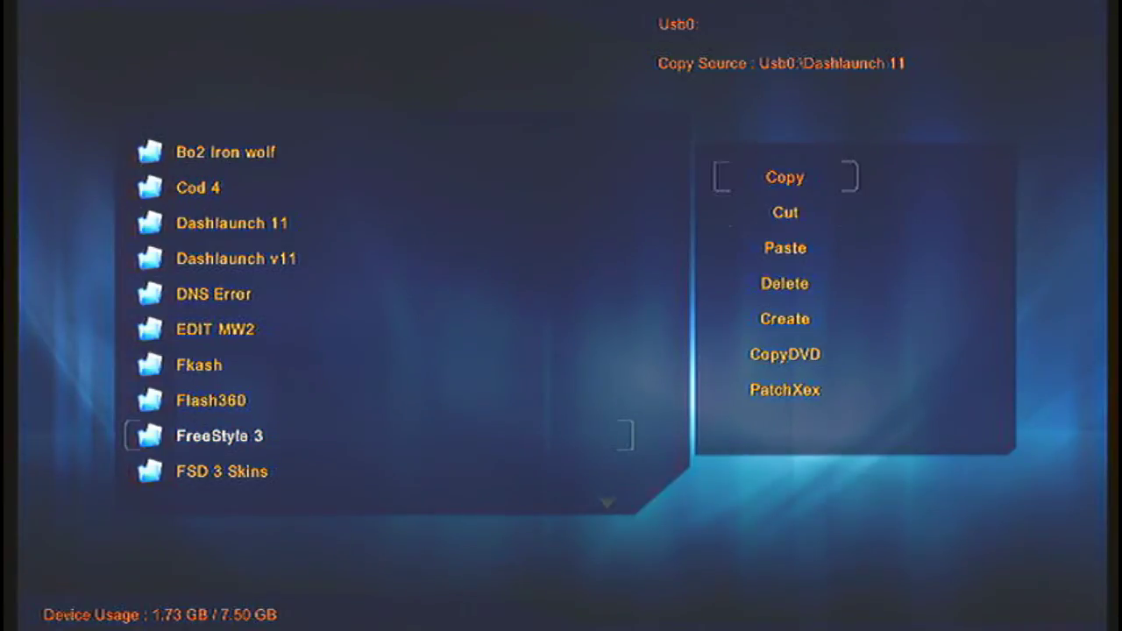
key(Return)
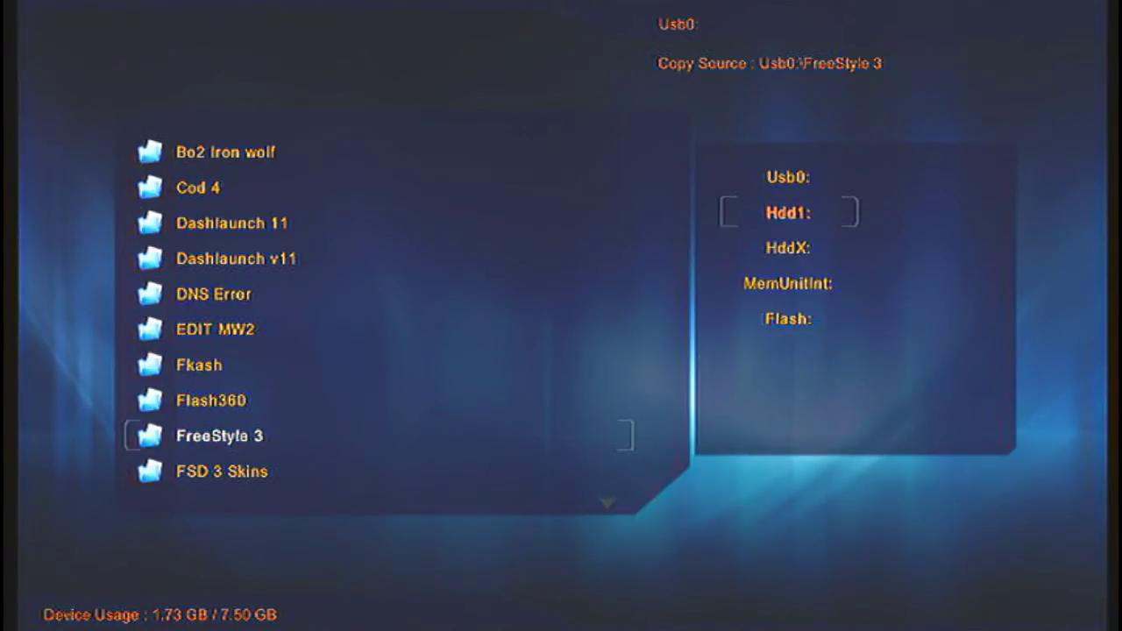
key(Return)
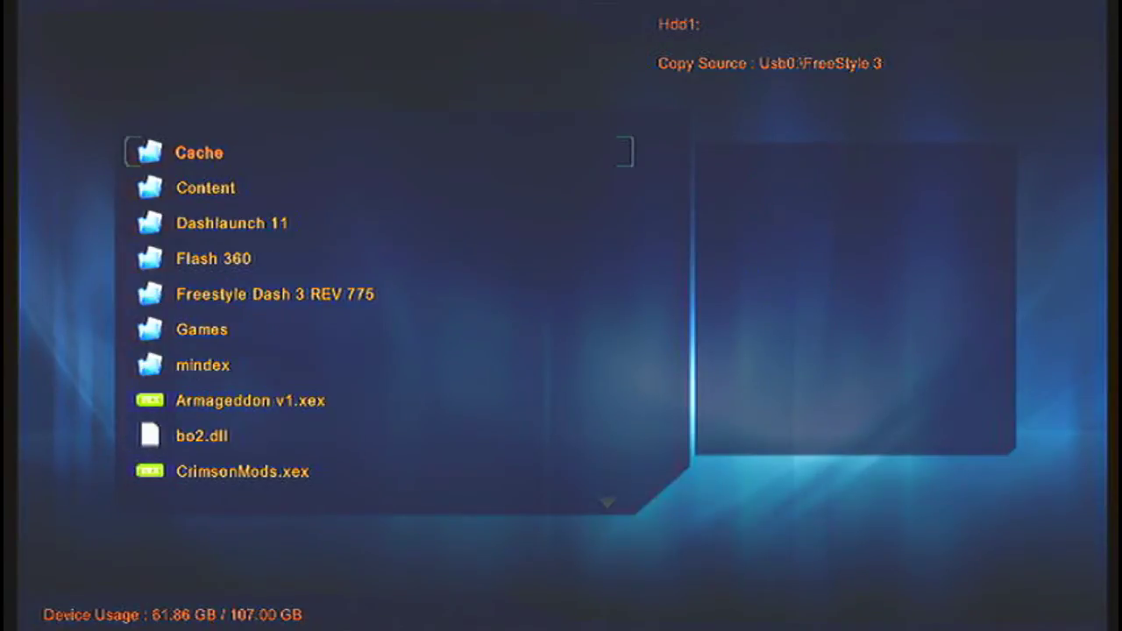
key(y)
key(Down)
key(Down)
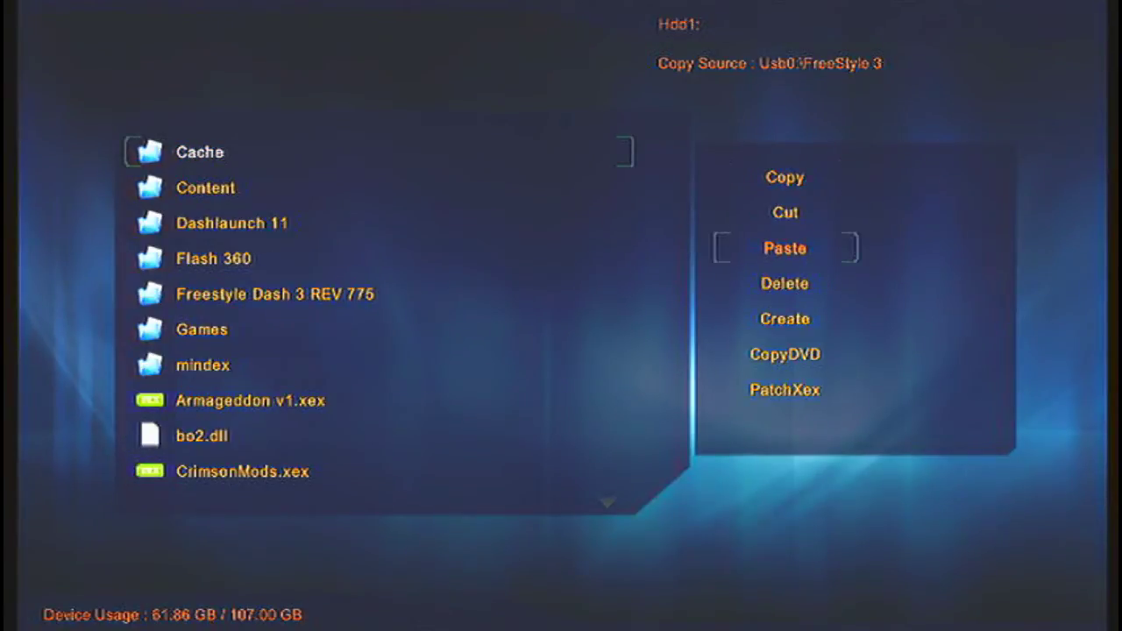
key(Return)
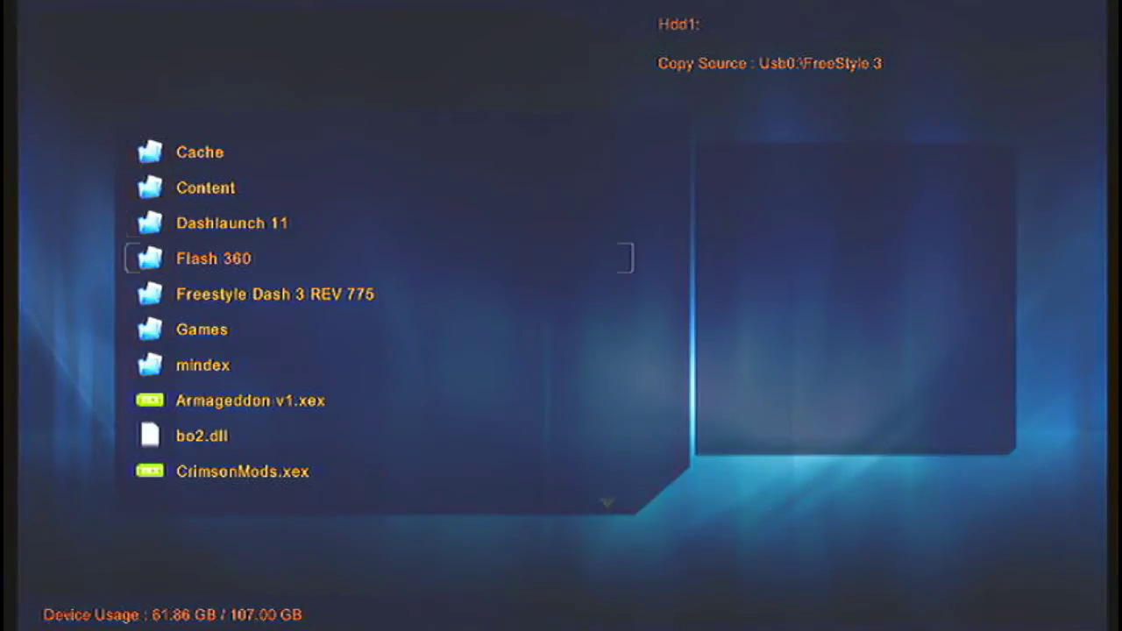
Peek into Freestyle Dash 3 REV 775 on Hdd1, then return to the root with it highlighted.
key(Down)
key(Return)
key(Escape)
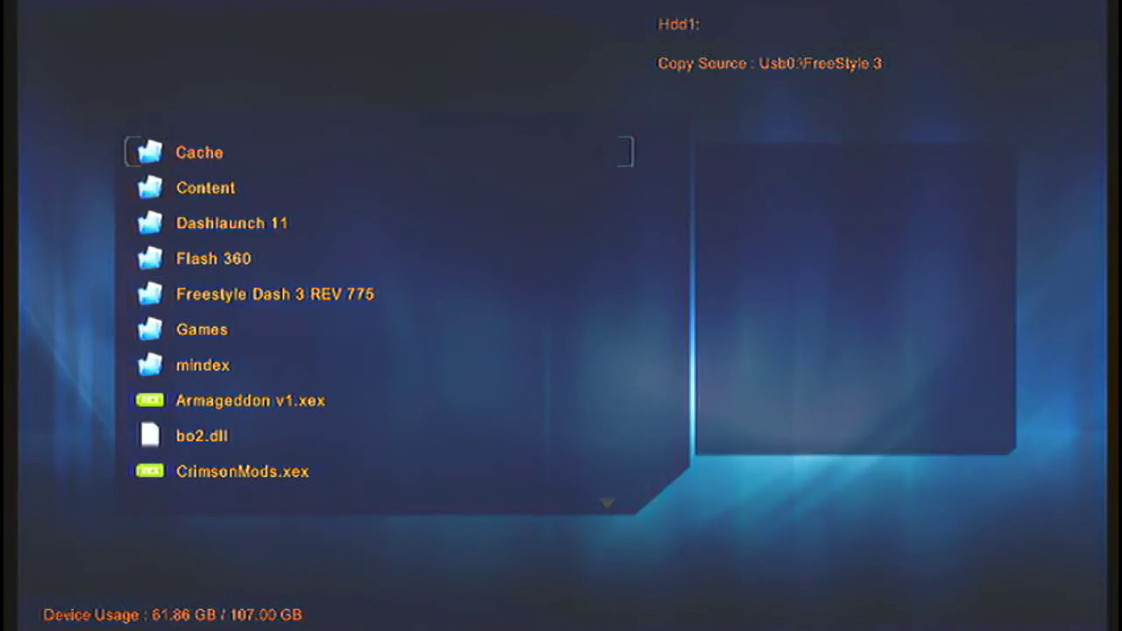
key(Up)
key(Up)
key(Up)
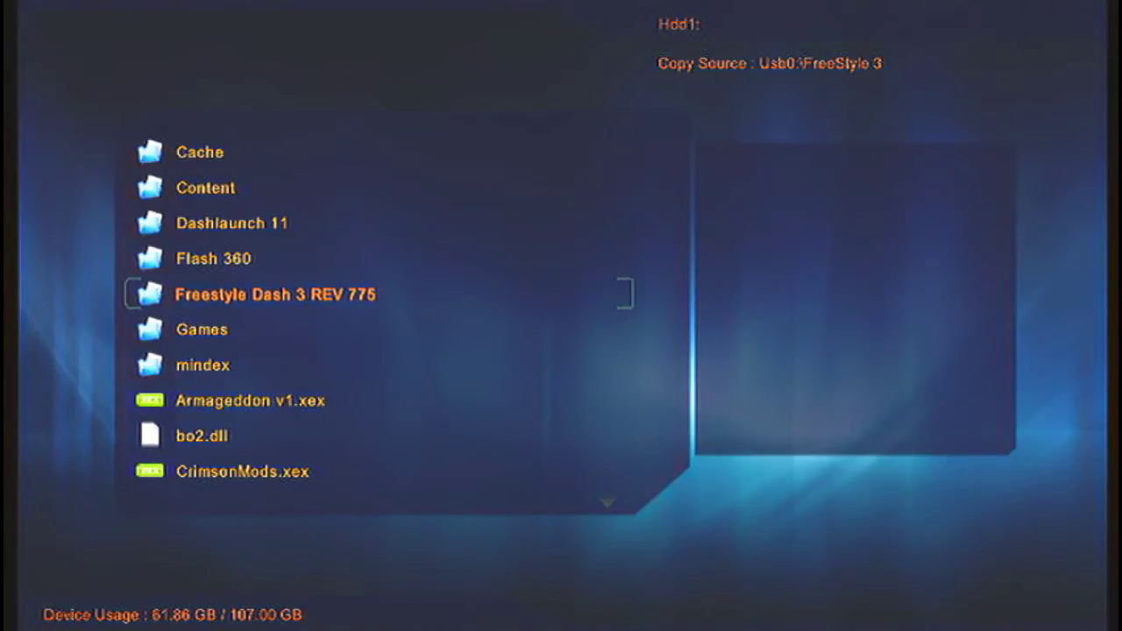
Launch Freestyle Dash by running default.xex in Hdd1's Freestyle Dash 3 REV 775 folder.
key(Return)
key(Up)
key(Up)
key(Up)
key(Escape)
key(Down)
key(Down)
key(Return)
key(Down)
key(Down)
key(Down)
key(Down)
key(Down)
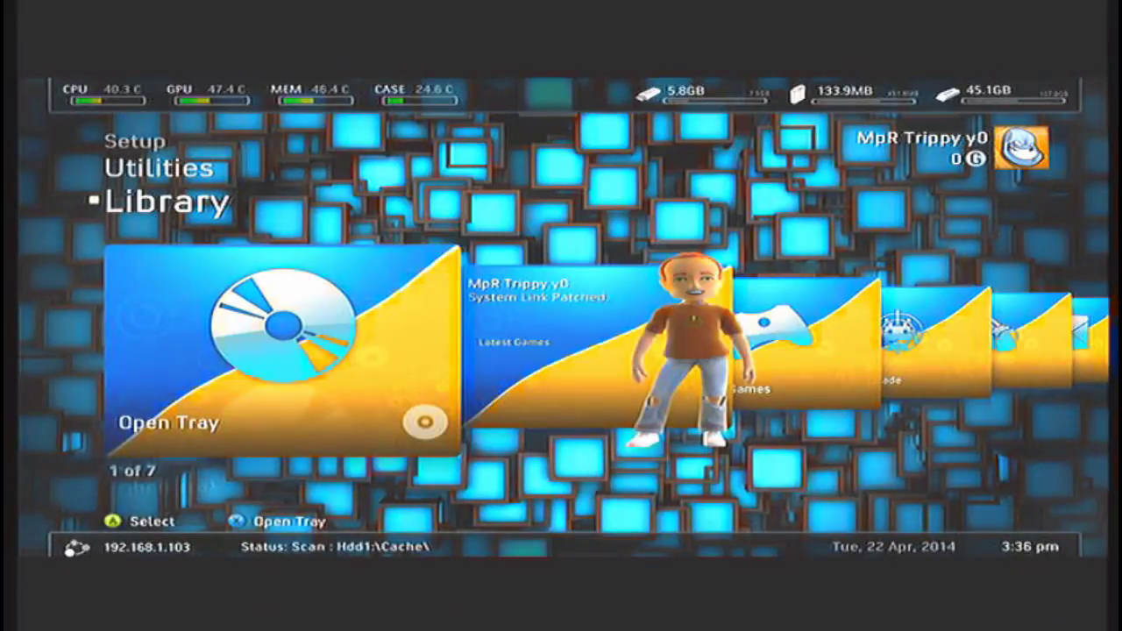
Move from the Library category to Setup, showing Settings and Skins.
key(Up)
key(Up)
key(Down)
key(Down)
key(Down)
key(Up)
key(Up)
key(Up)
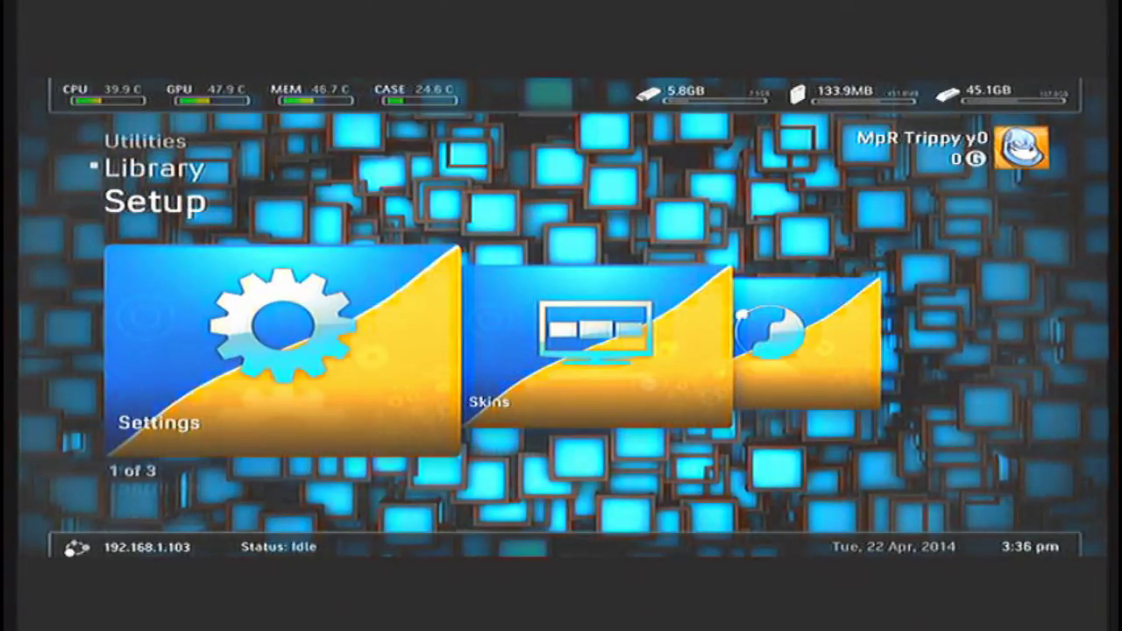
Browse General, Content and System Settings sections, then back out without changes.
key(Return)
key(Down)
key(Up)
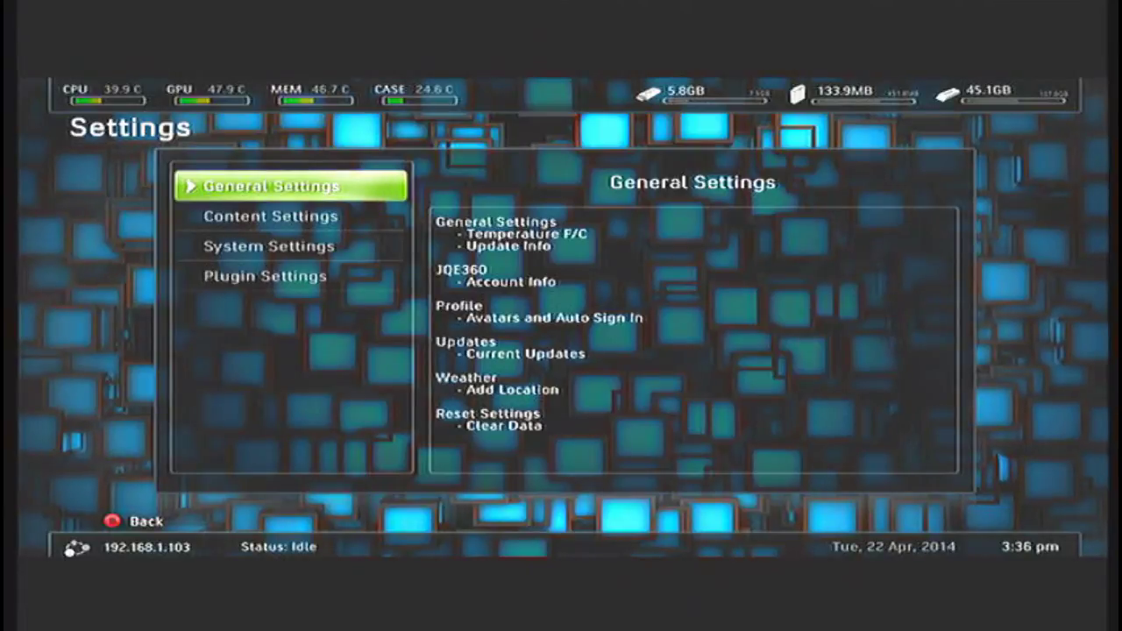
key(Down)
key(Down)
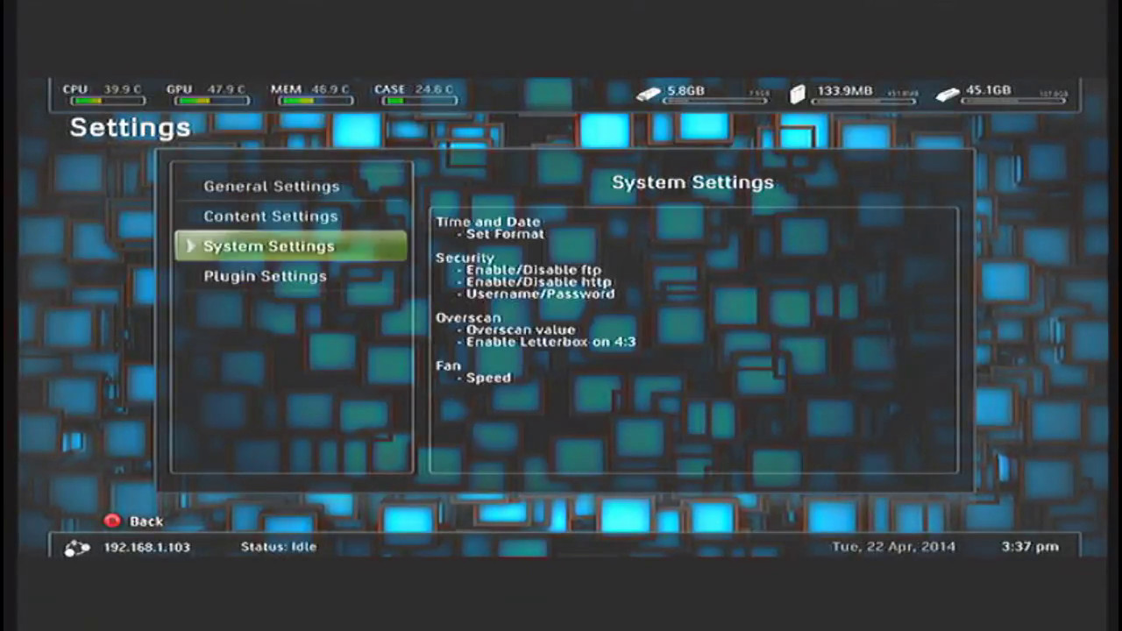
key(Return)
key(Down)
key(Down)
key(Down)
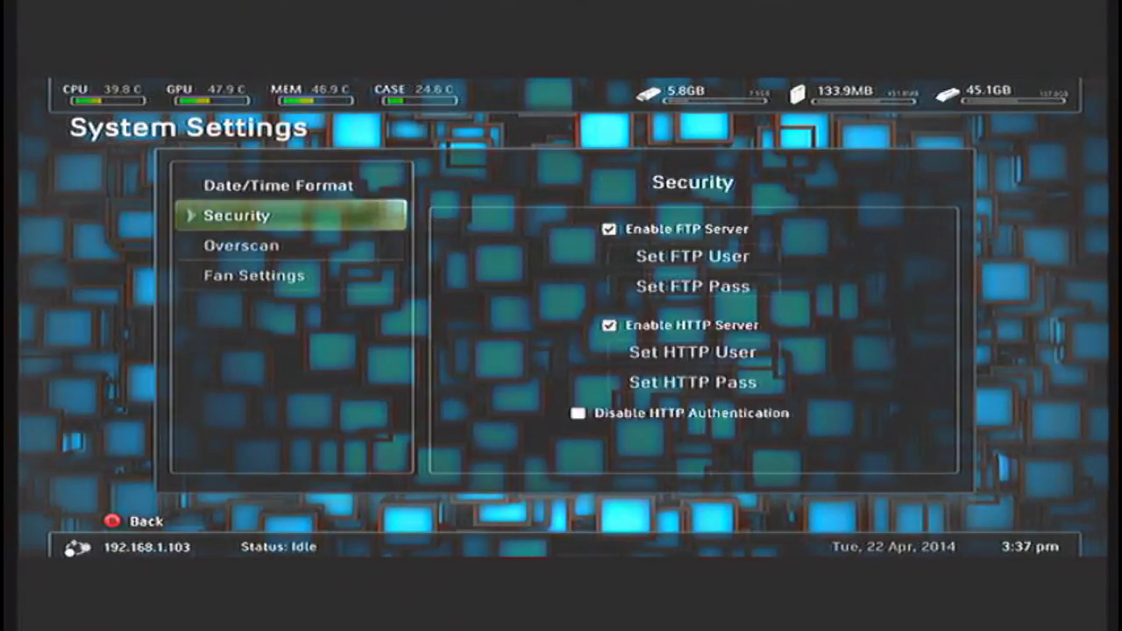
key(Return)
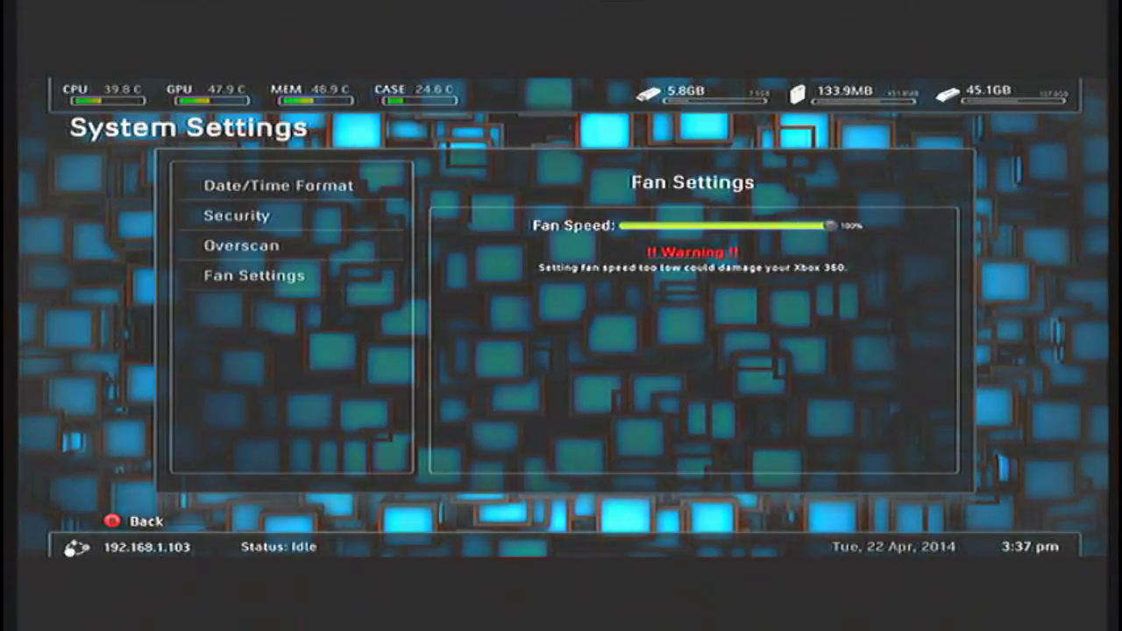
key(Up)
key(Up)
key(Up)
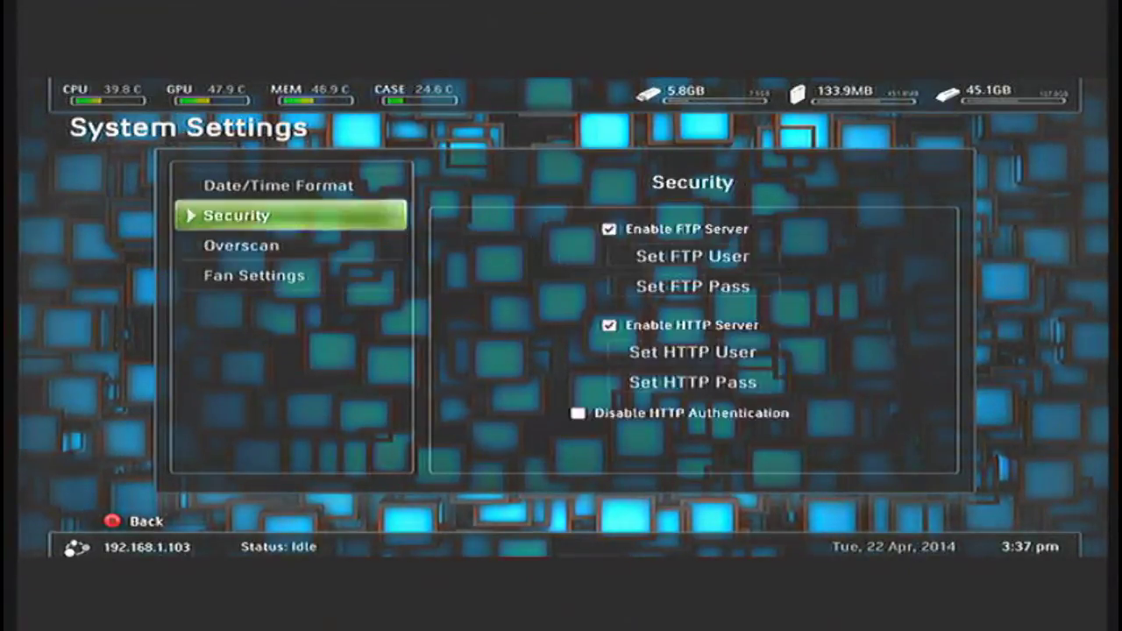
key(Escape)
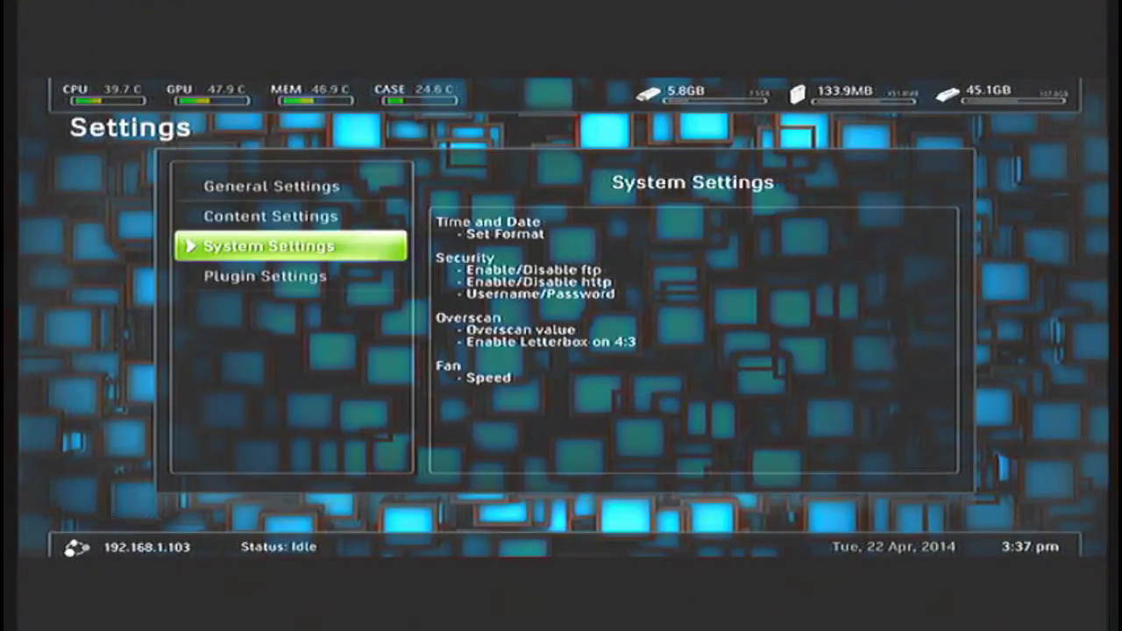
key(Escape)
Look through the skins list (Metro X1, The Dream Theme) and keep the Default Skin.
key(Right)
key(Return)
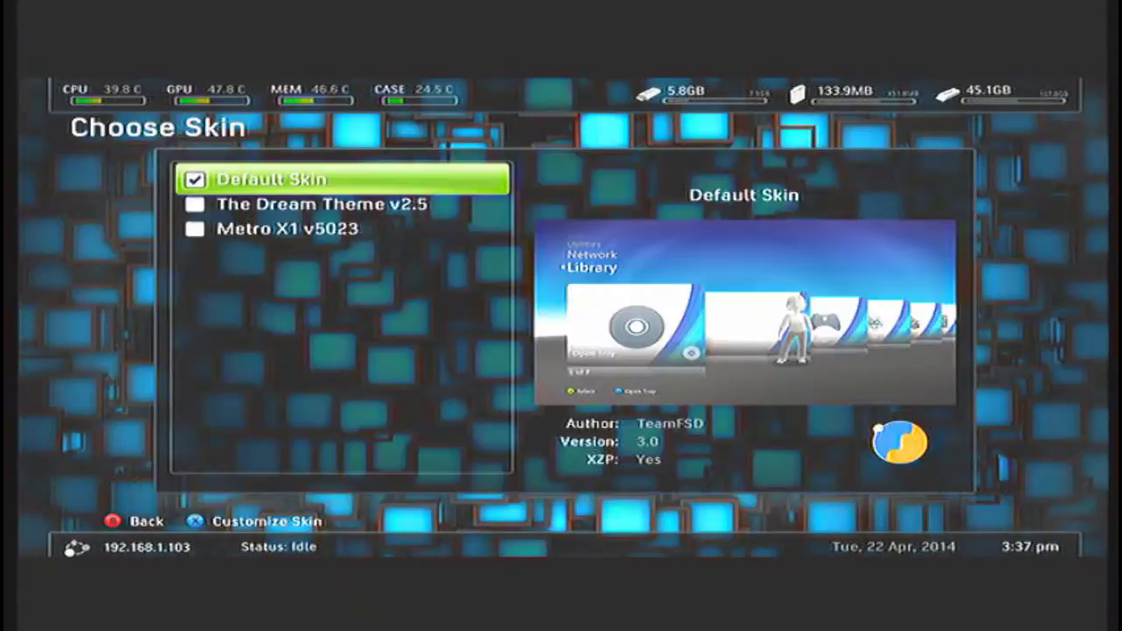
key(Down)
key(Down)
key(Up)
key(Up)
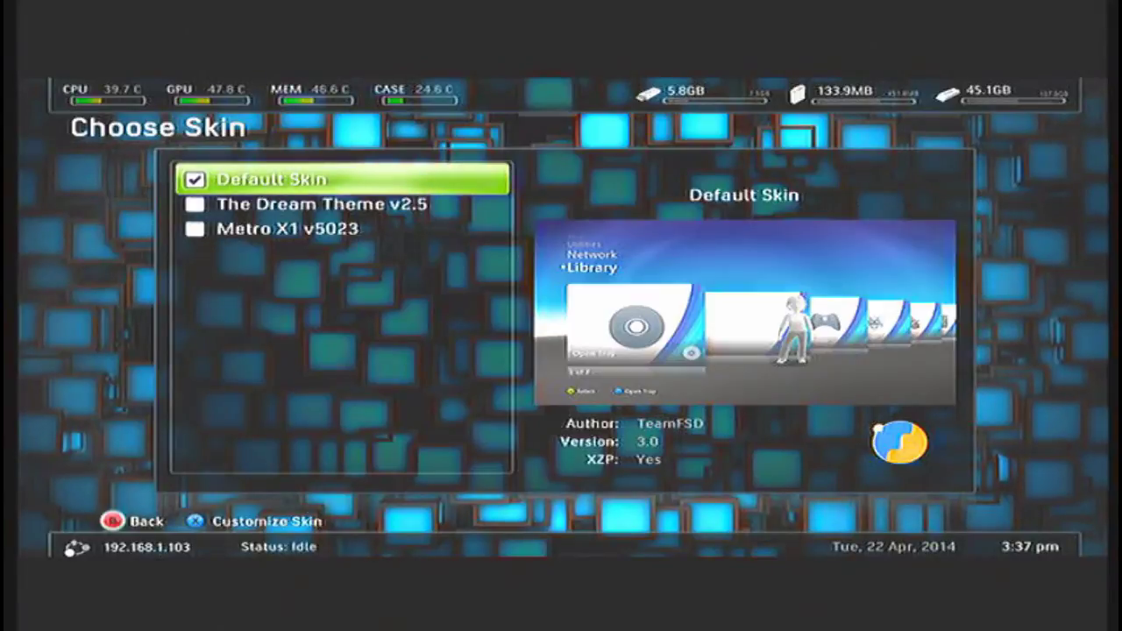
key(Escape)
key(Down)
Open the Xbox 360 Games library and scroll through the covers to XellLaunch.
key(Down)
key(Up)
key(Right)
key(Down)
key(Return)
key(Right)
key(Right)
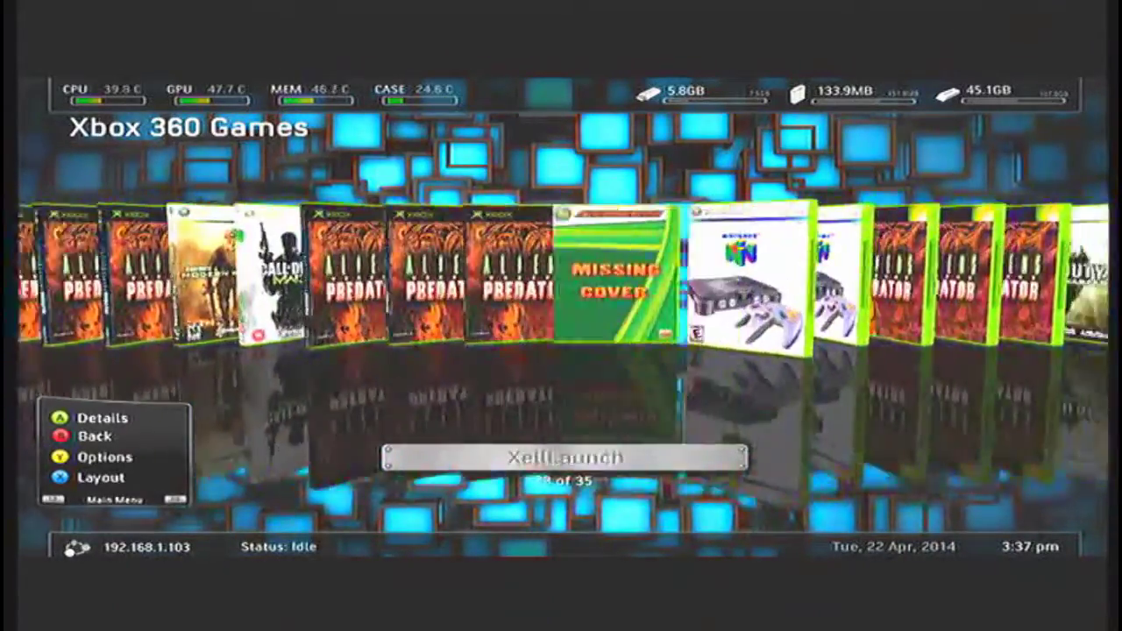
Reopen the Xbox 360 Games library and view the details for Call of Duty 4.
key(Escape)
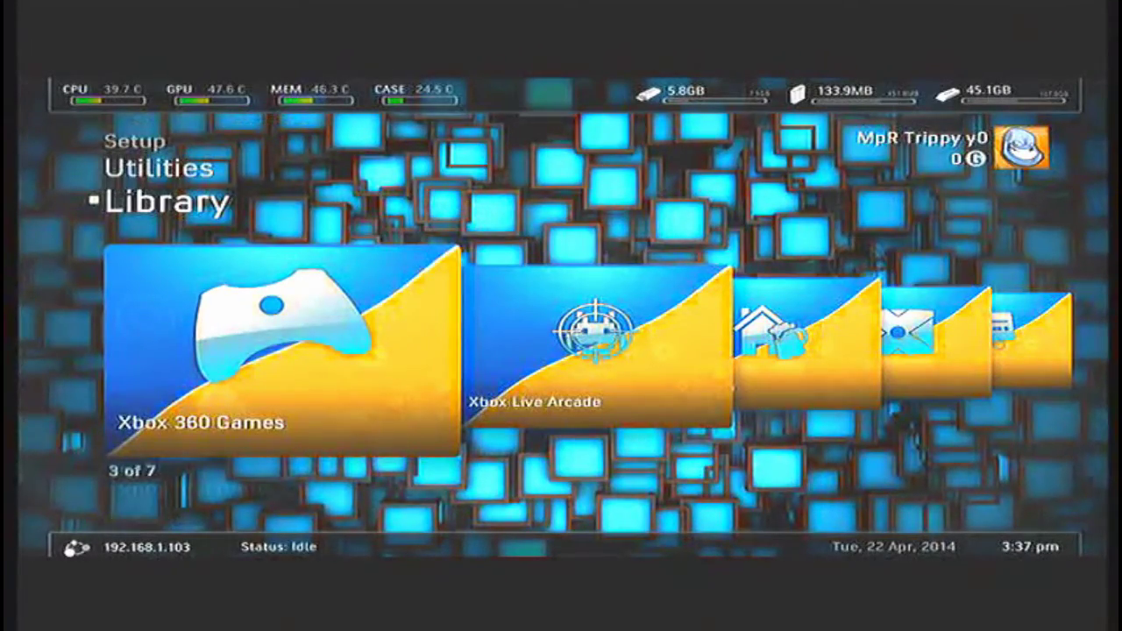
key(Return)
key(Left)
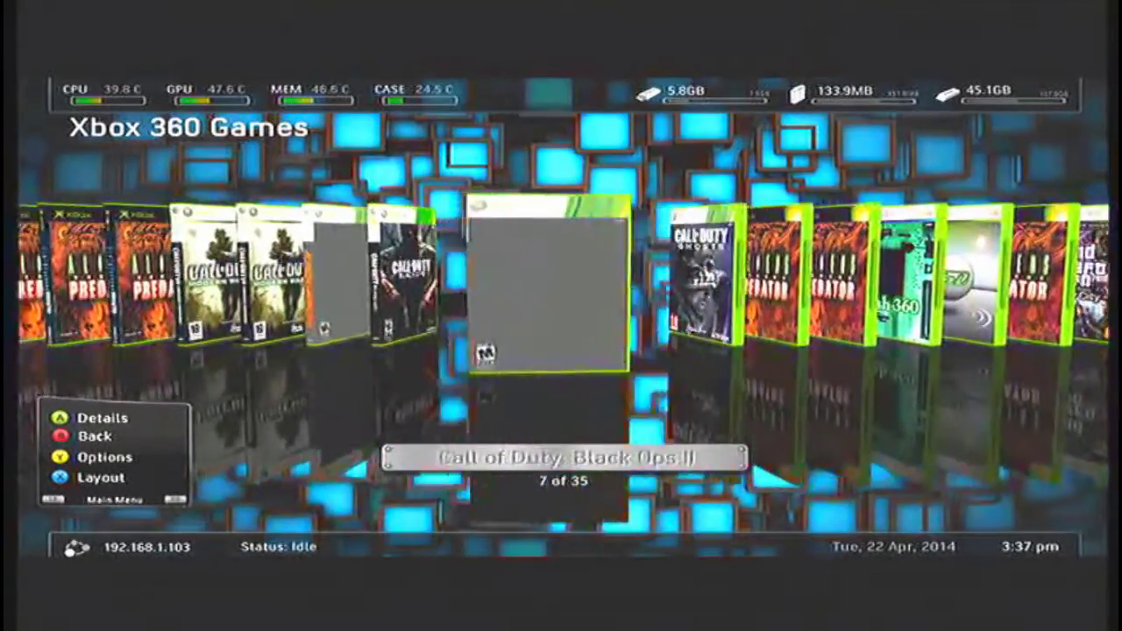
key(Left)
key(Left)
key(Left)
key(Return)
key(Return)
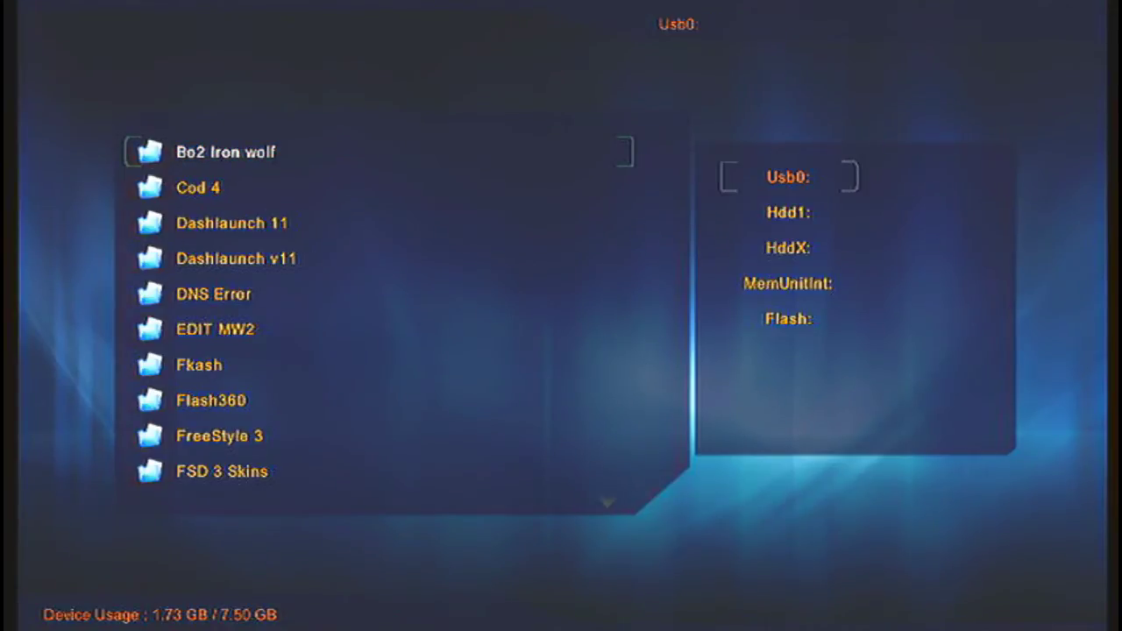
Run default.xex from Hdd1:\Dashlaunch 11\Installer to load DashLaunch V3.11.
key(Return)
key(Down)
key(Down)
key(Return)
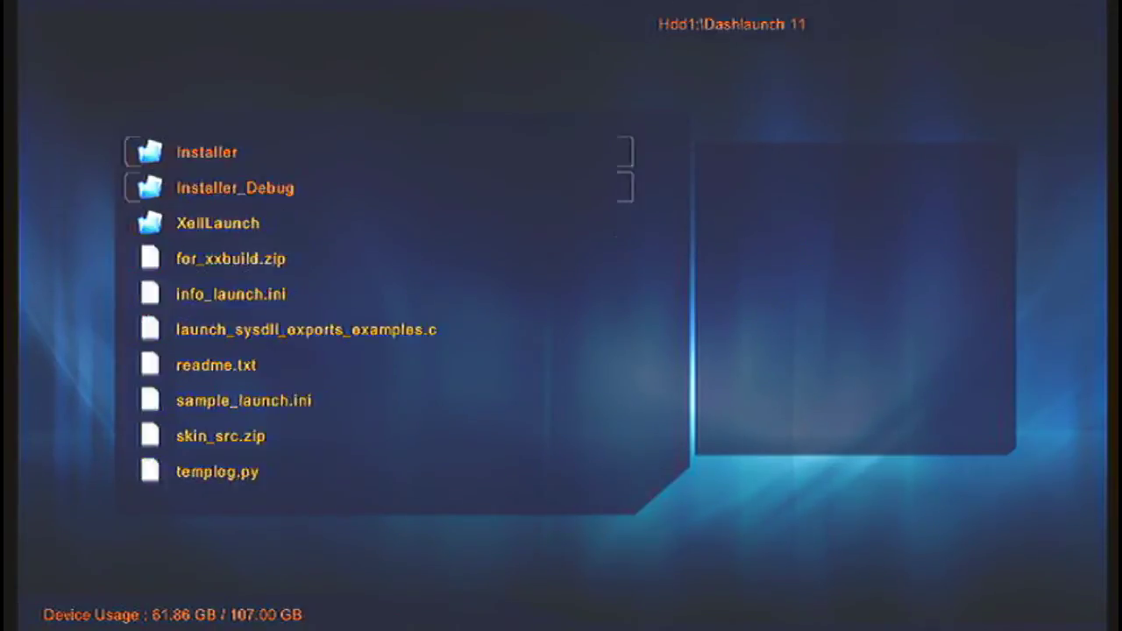
key(Return)
key(BackSpace)
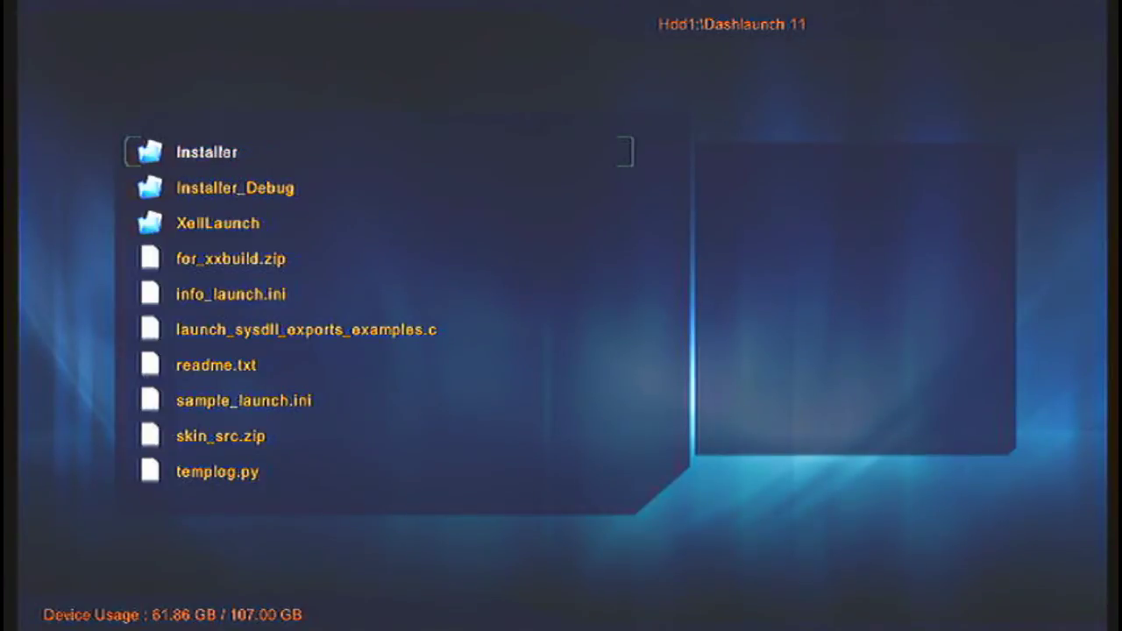
key(Return)
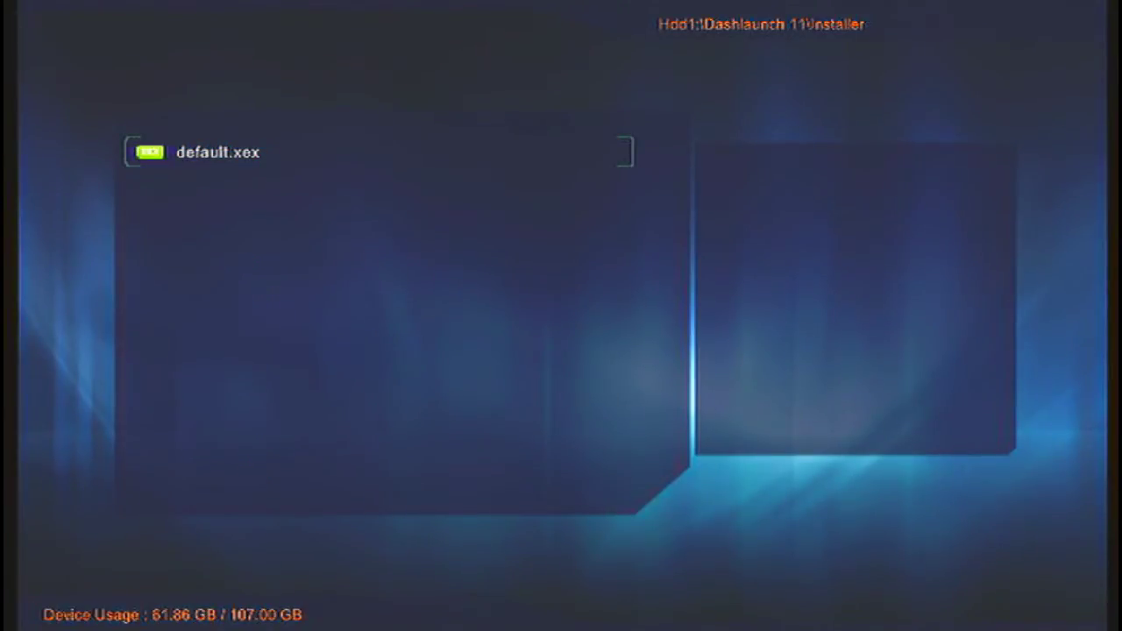
key(Return)
Browse the DashLaunch option groups and expand Plugins to view plugin1–plugin5.
key(Up)
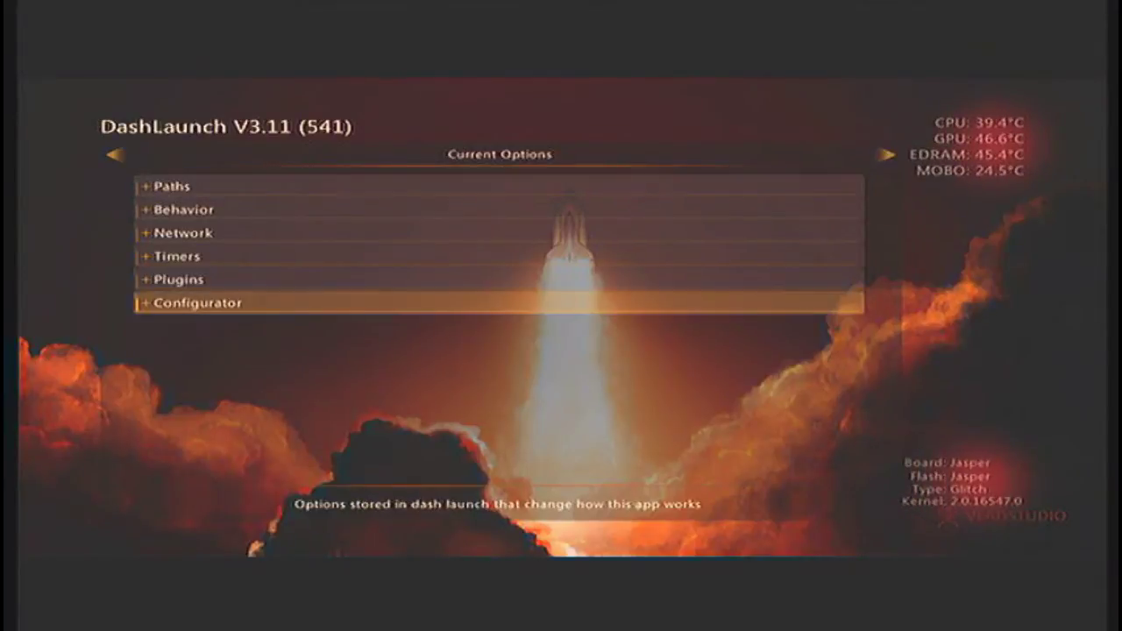
key(Down)
key(Up)
key(Down)
key(Up)
key(Up)
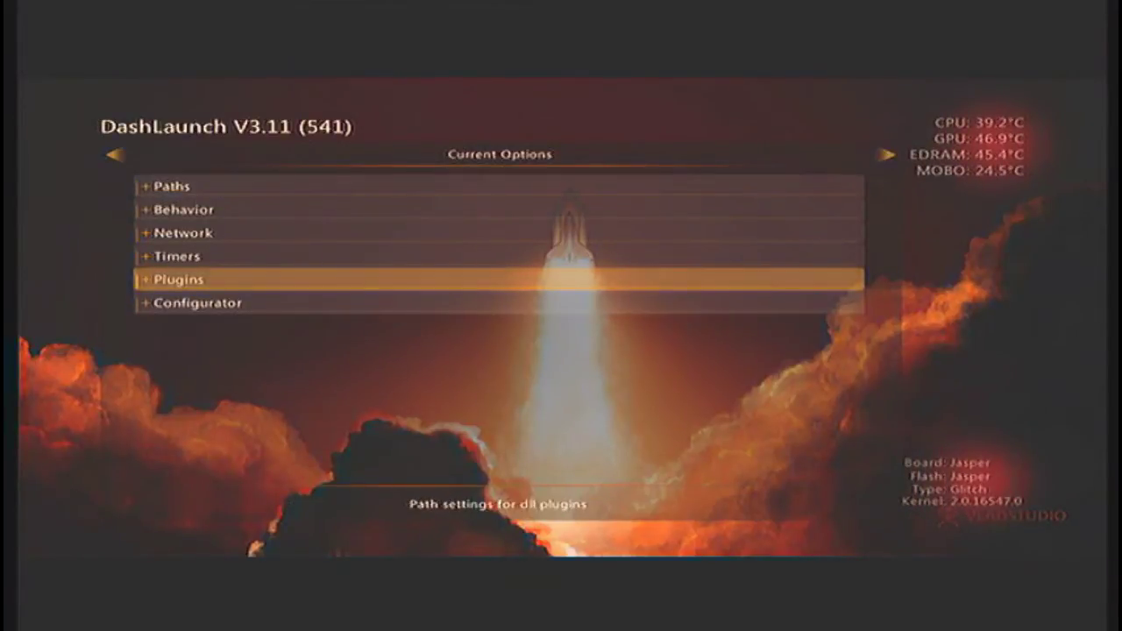
key(Up)
key(Up)
key(Up)
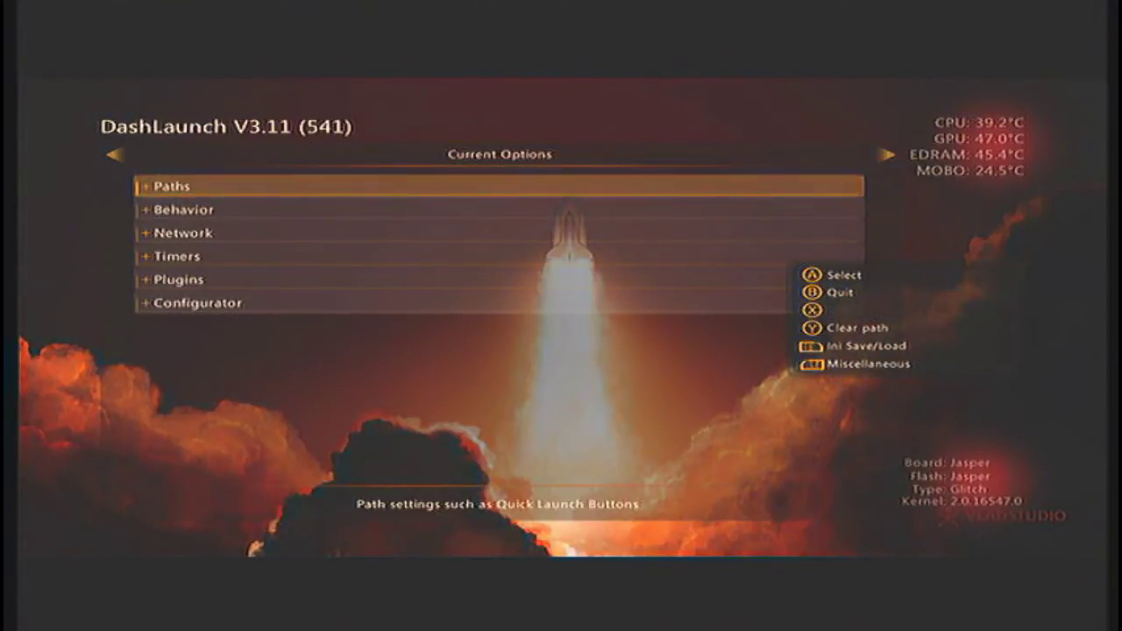
key(Down)
key(Down)
key(Down)
key(Down)
key(Return)
key(Down)
Expand and inspect the Paths, Behavior and Network option groups.
key(Down)
key(Up)
key(Up)
key(Up)
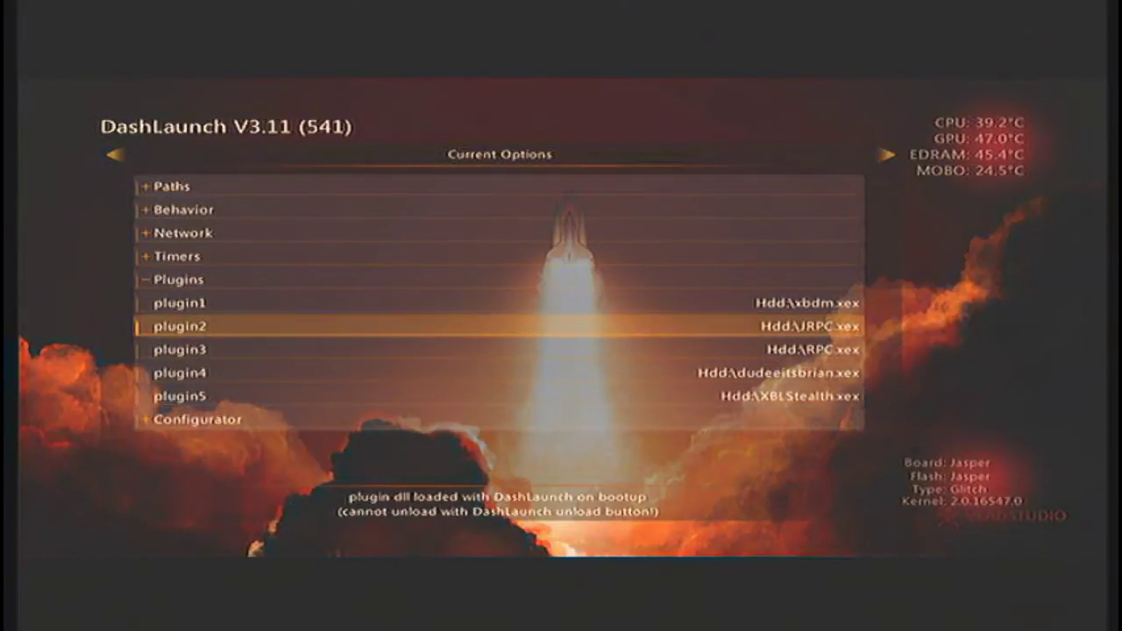
key(Up)
key(Up)
key(Return)
key(Up)
key(Up)
key(Up)
key(Return)
key(Return)
key(Down)
key(Return)
key(Return)
key(Down)
key(Return)
key(Return)
key(Down)
Reopen the Plugins group on the current options page and select the plugin4 entry.
key(Down)
key(Return)
key(Down)
key(Down)
key(Up)
key(Down)
key(Right)
key(Up)
key(Down)
key(Left)
key(Up)
key(Up)
key(Up)
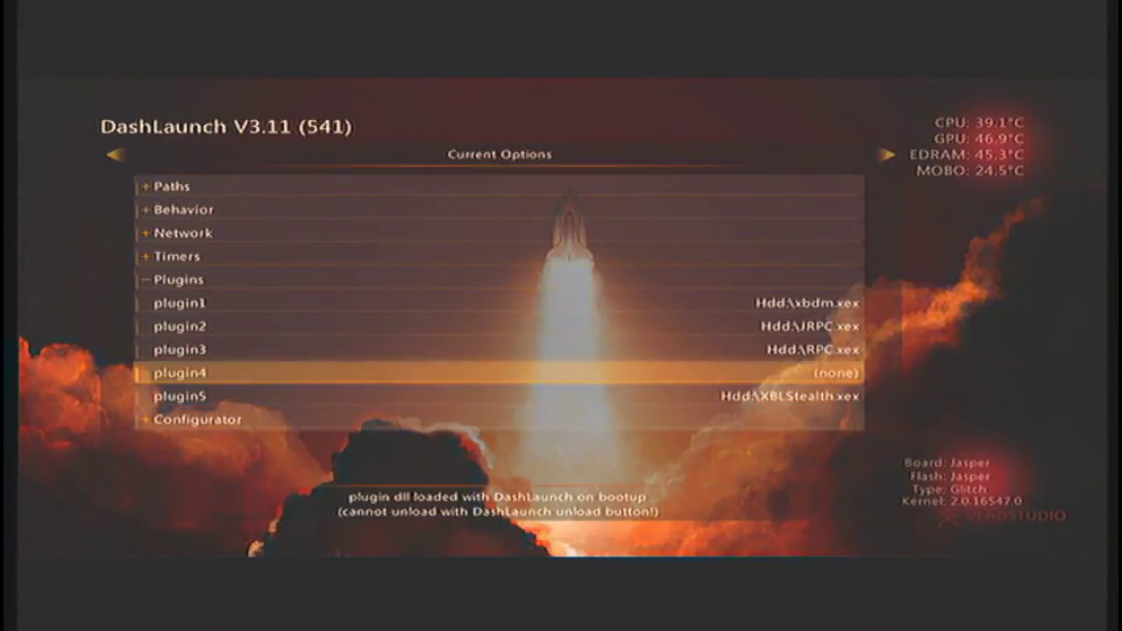
Assign Hdd:\dudeeitsbrian.xex to plugin4 via the Browse drive list.
key(Return)
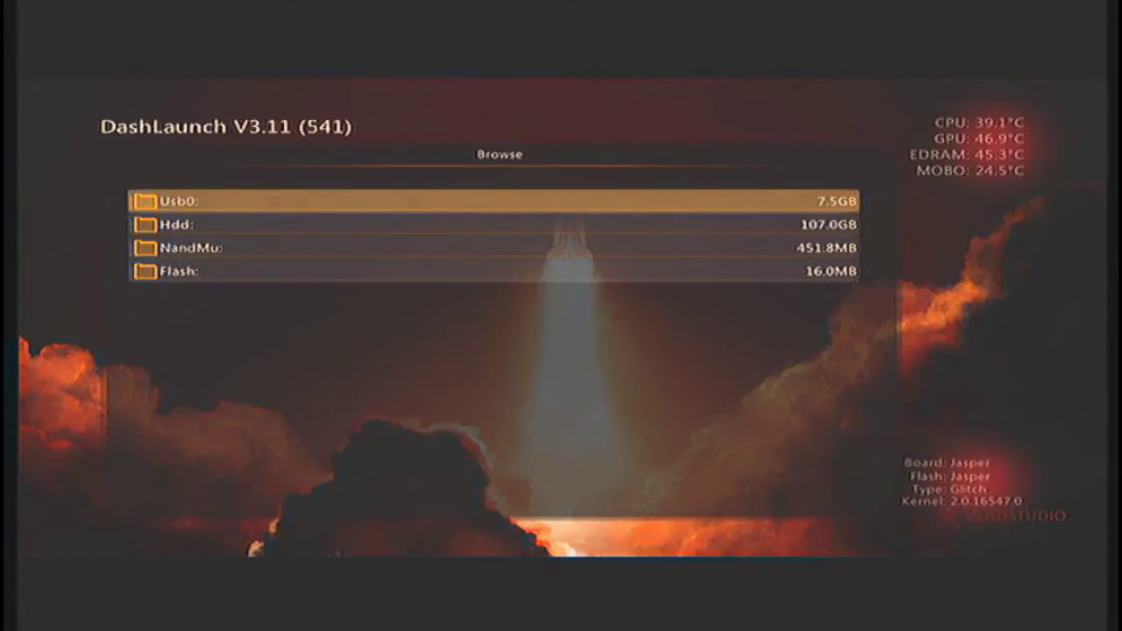
key(Down)
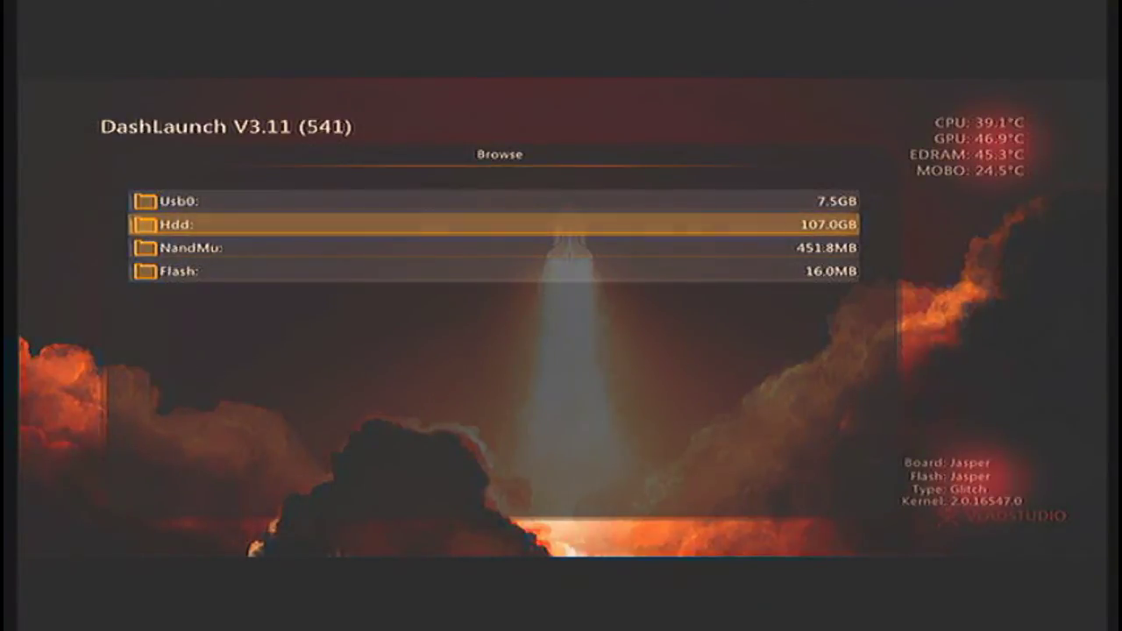
key(Escape)
key(Return)
key(Down)
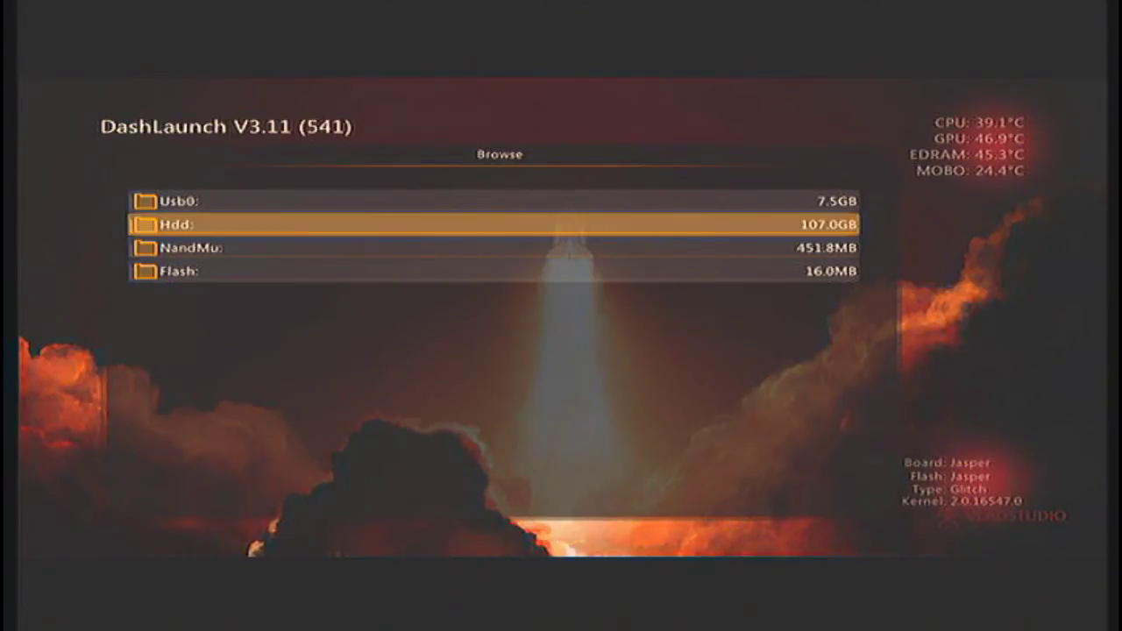
key(Return)
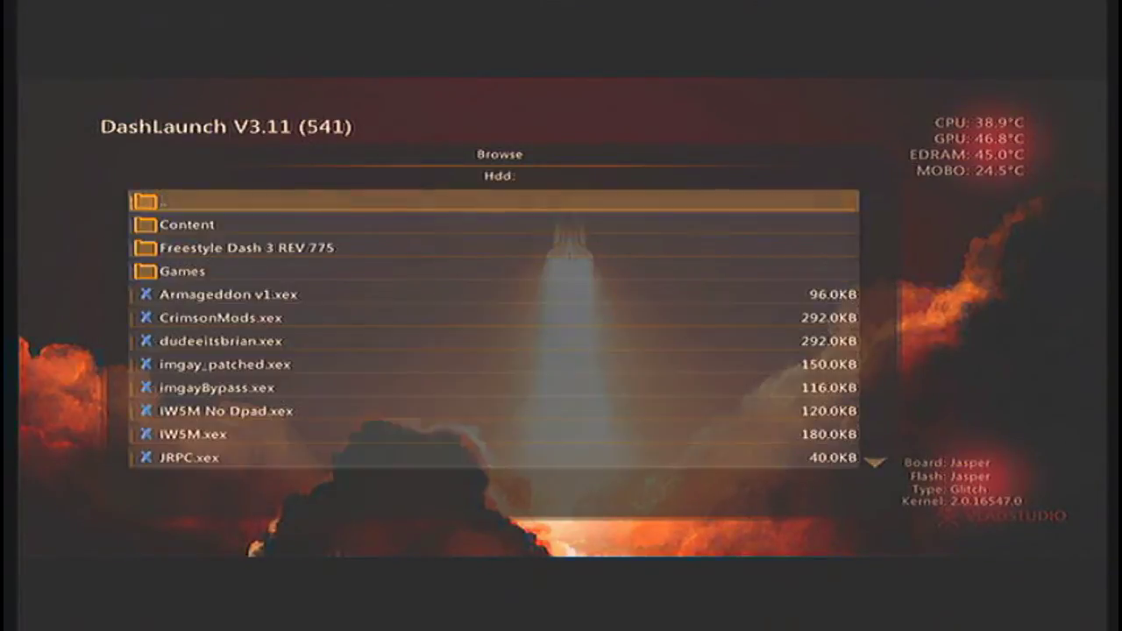
key(Down)
key(Down)
key(Down)
key(Down)
key(Return)
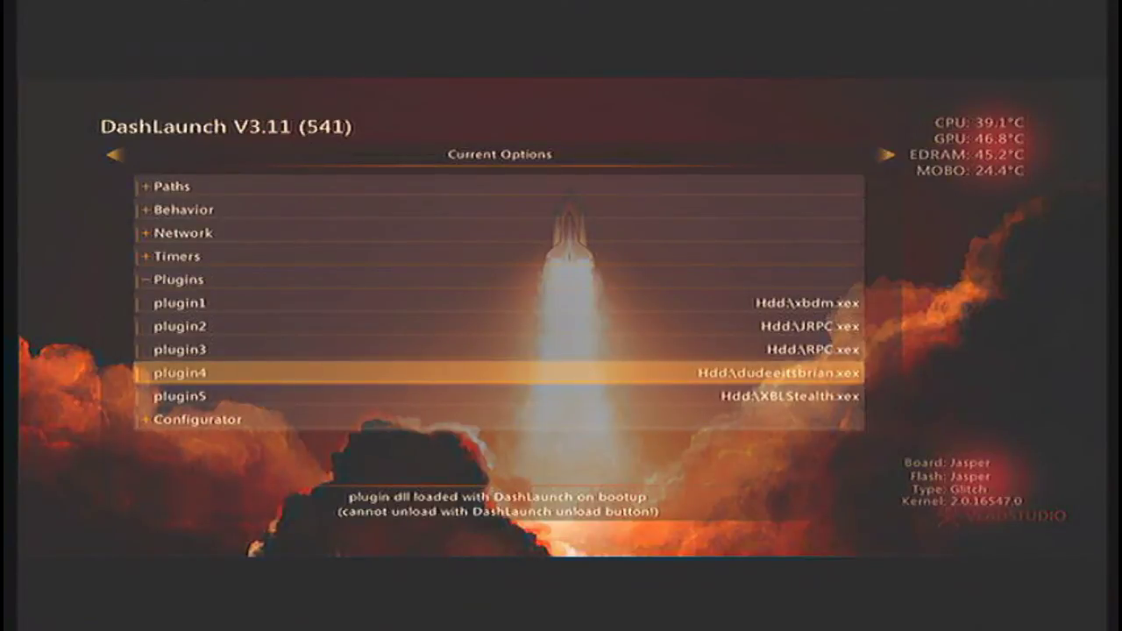
Save the DashLaunch settings to launch.ini on Usb0 and Hdd, then go to Miscellaneous.
key(Right)
key(Return)
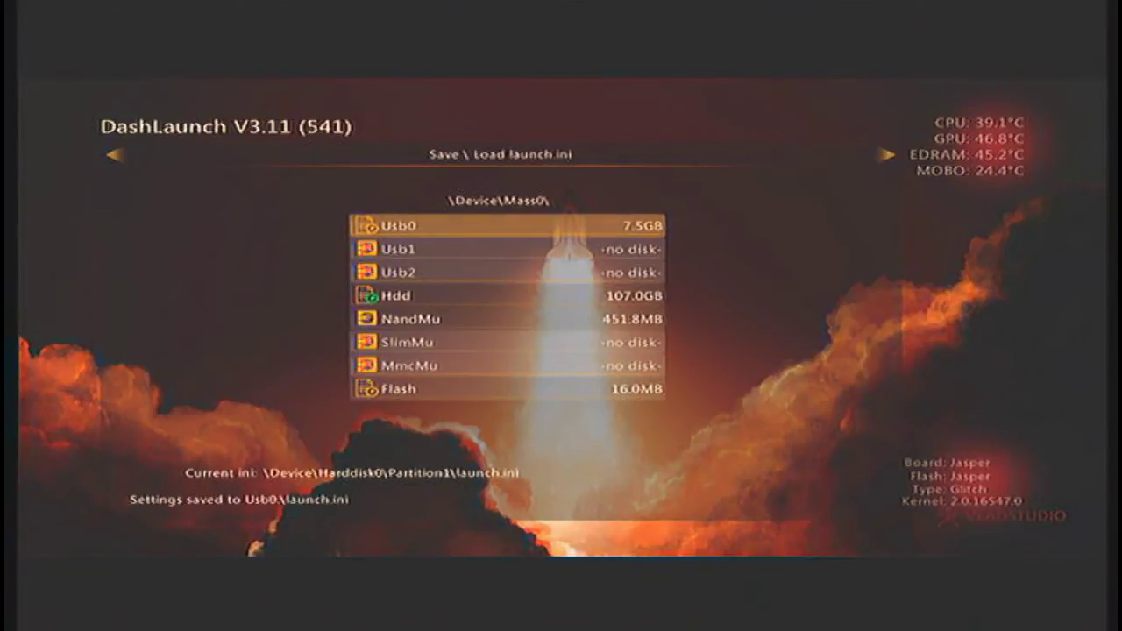
key(y)
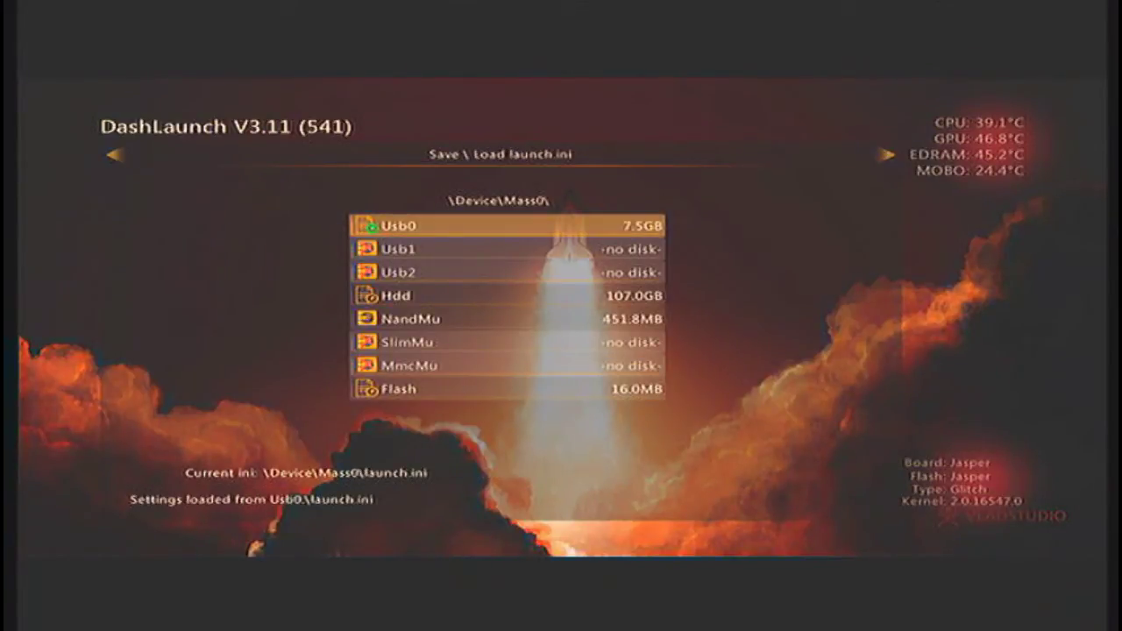
key(Up)
key(Down)
key(Down)
key(Down)
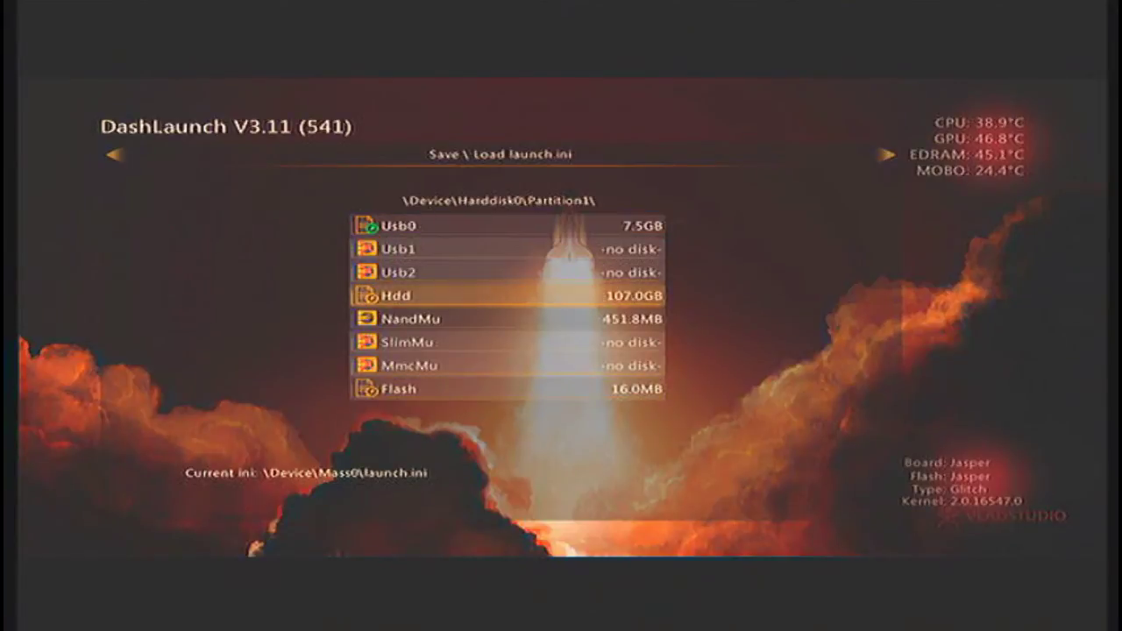
key(Return)
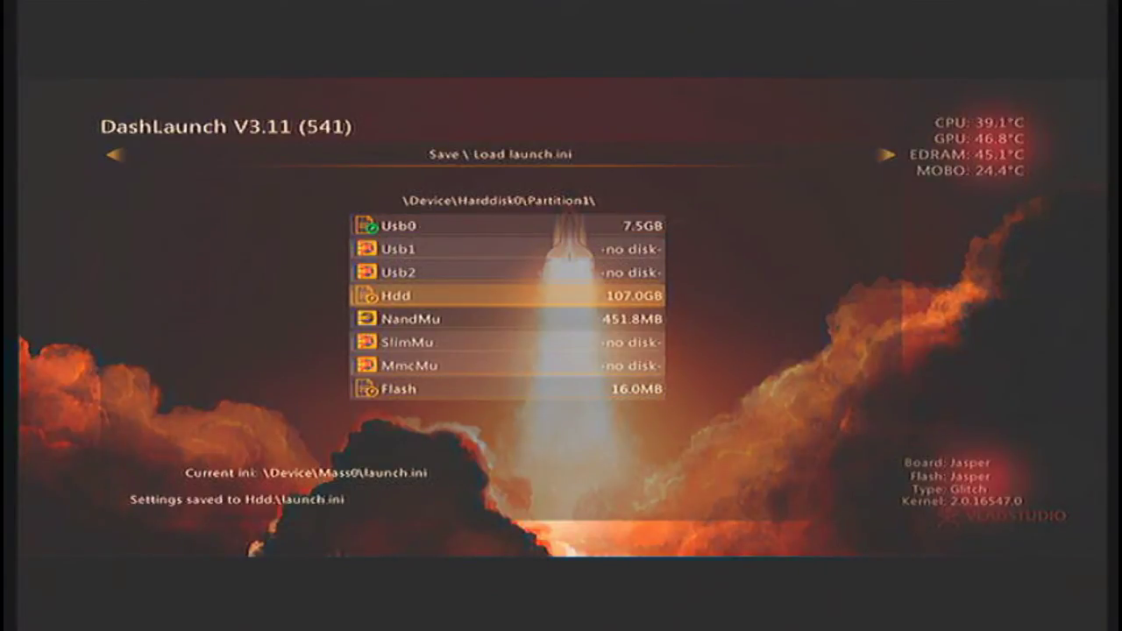
key(y)
key(Right)
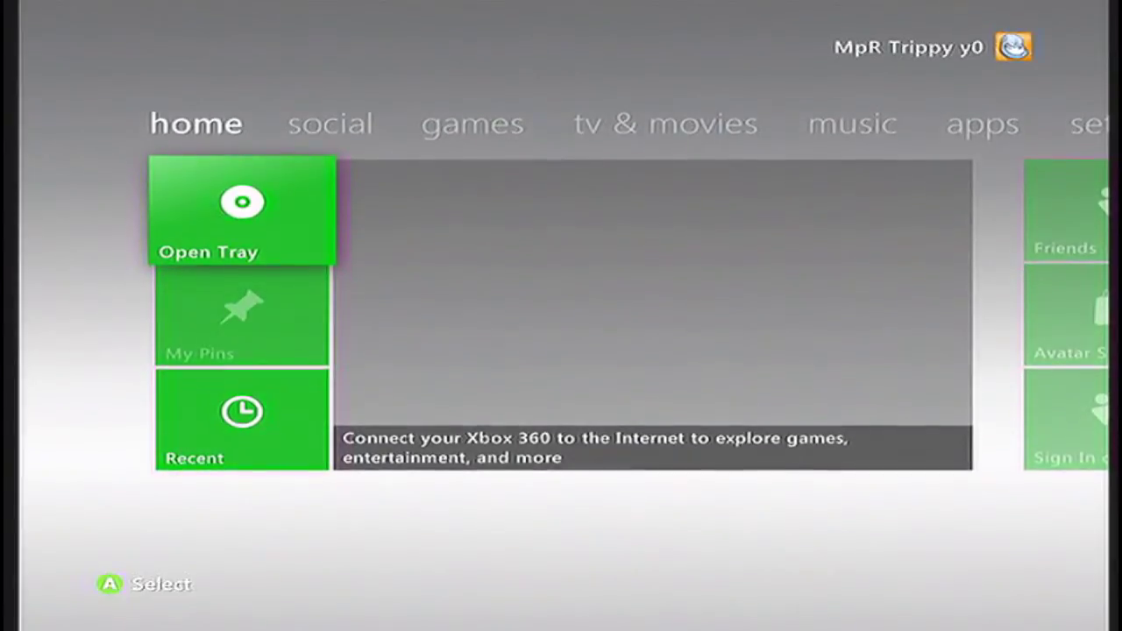
key(Down)
key(Right)
key(Left)
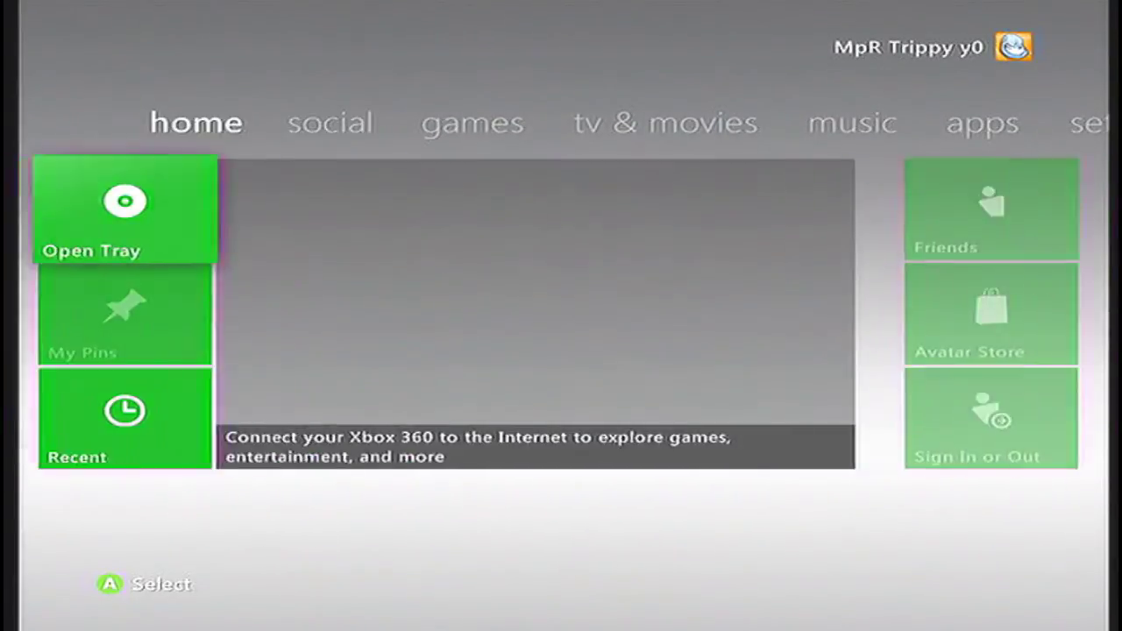
key(Right)
key(Left)
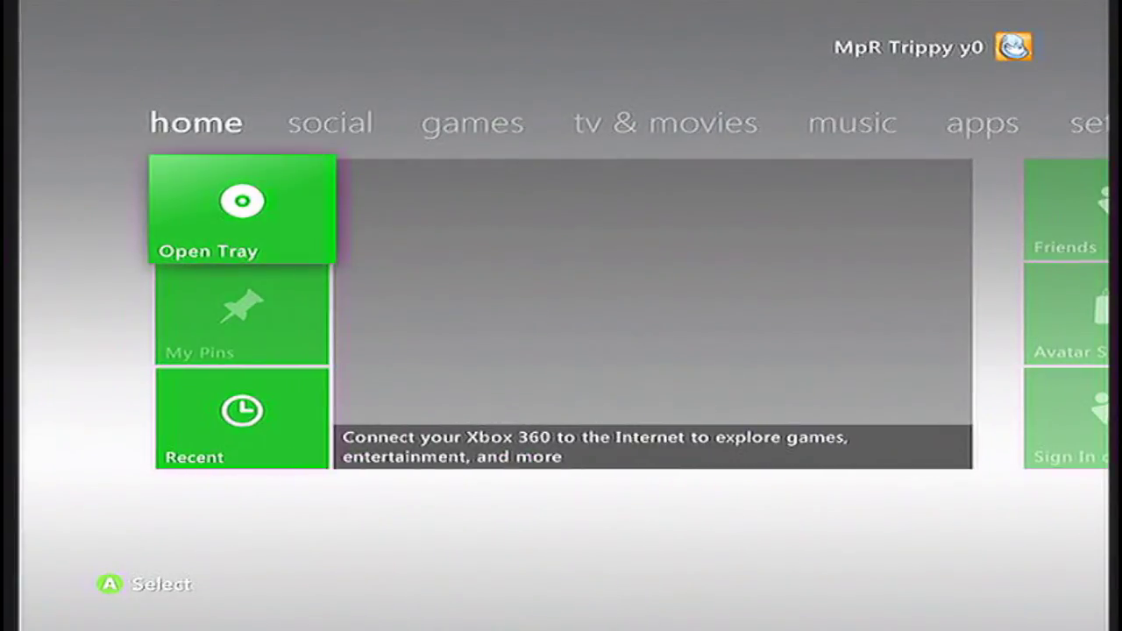